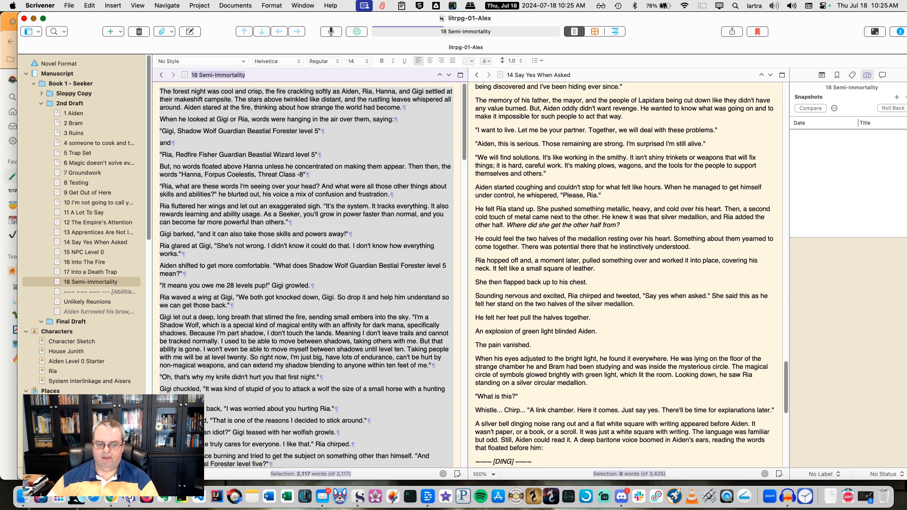
Step: Switch to Notion in Chrome and open the Seeker Analysis & Releases database of the Seeker - LitRPG project
click(111, 497)
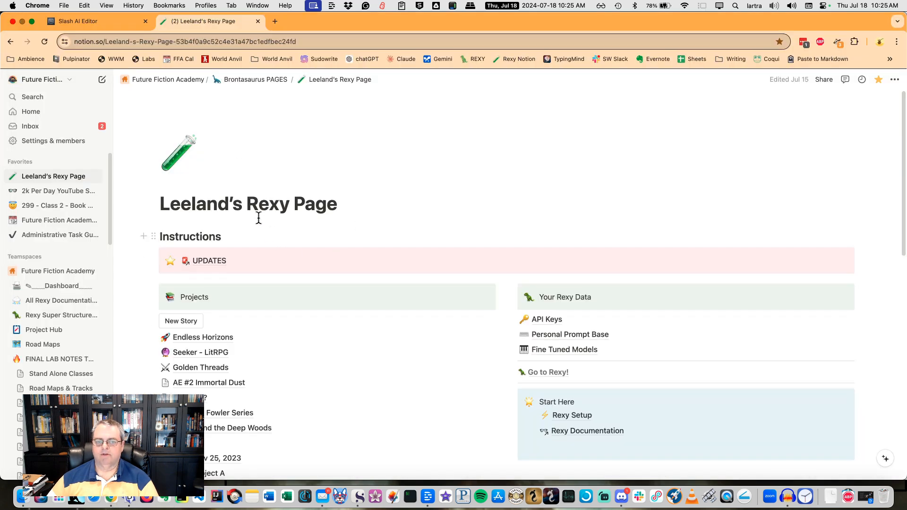
scroll(310, 256, down, 3)
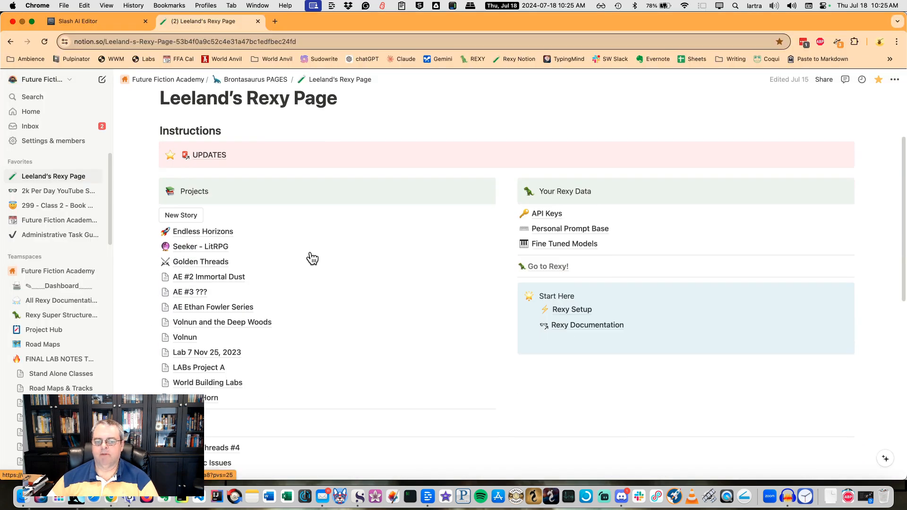
mouse_move(384, 298)
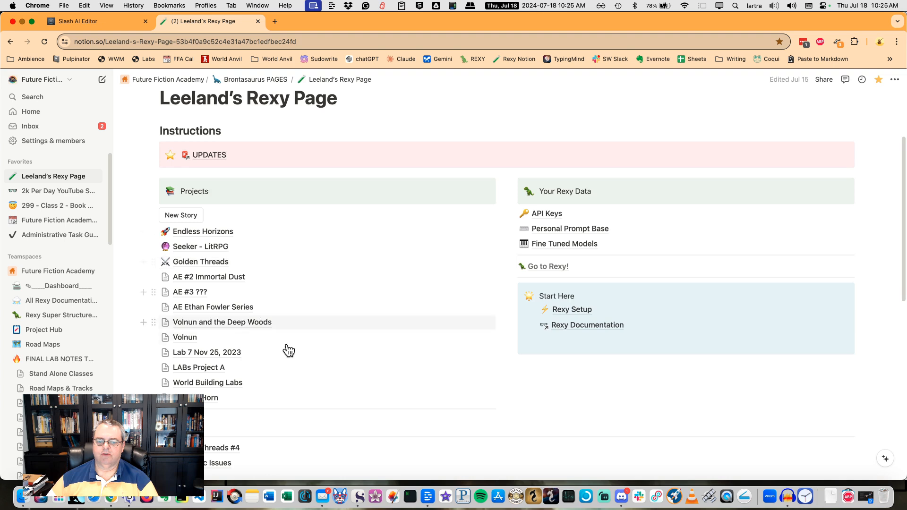
scroll(287, 350, down, 2)
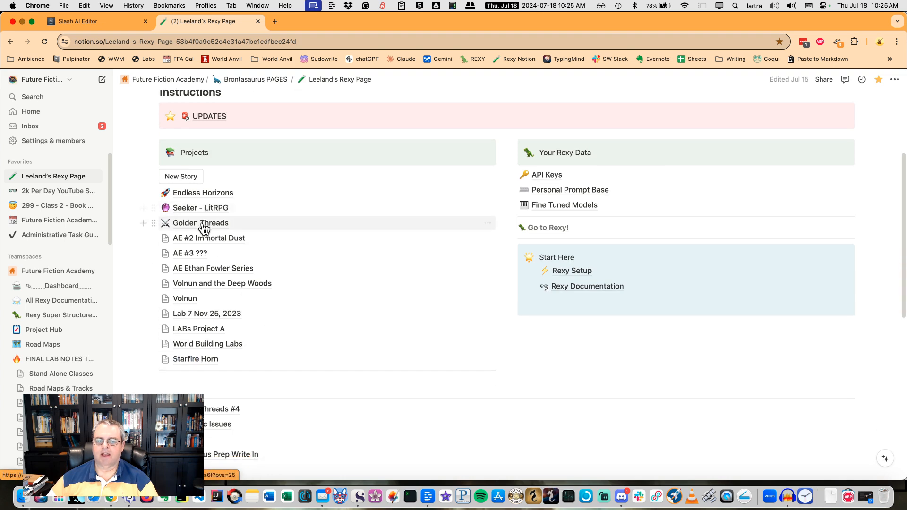
click(195, 208)
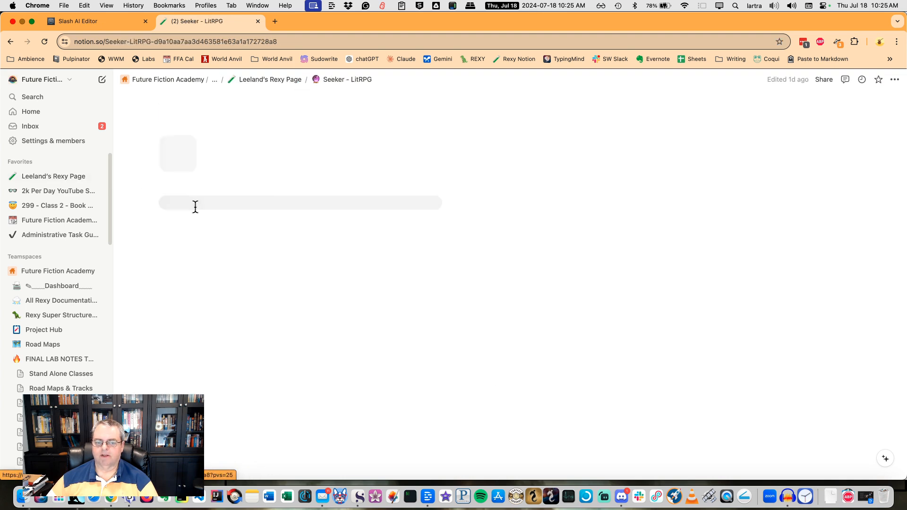
scroll(342, 336, down, 3)
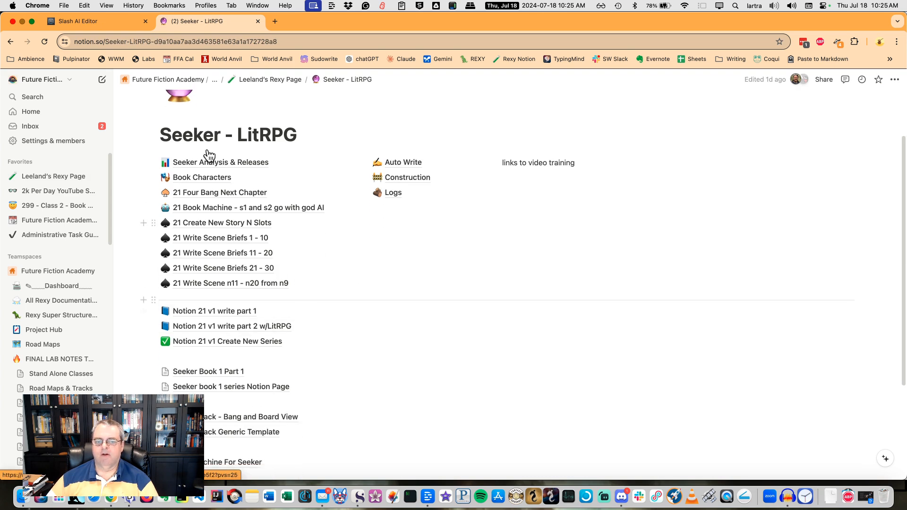
mouse_move(237, 170)
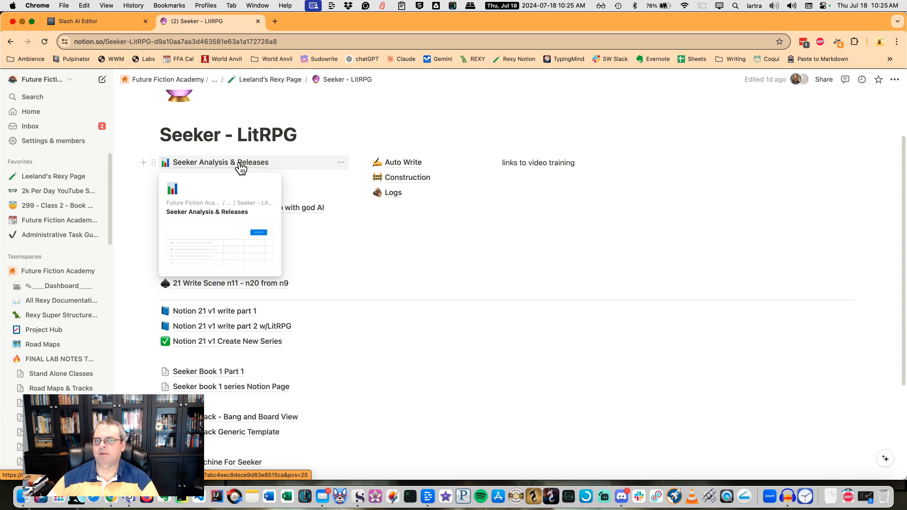
click(241, 163)
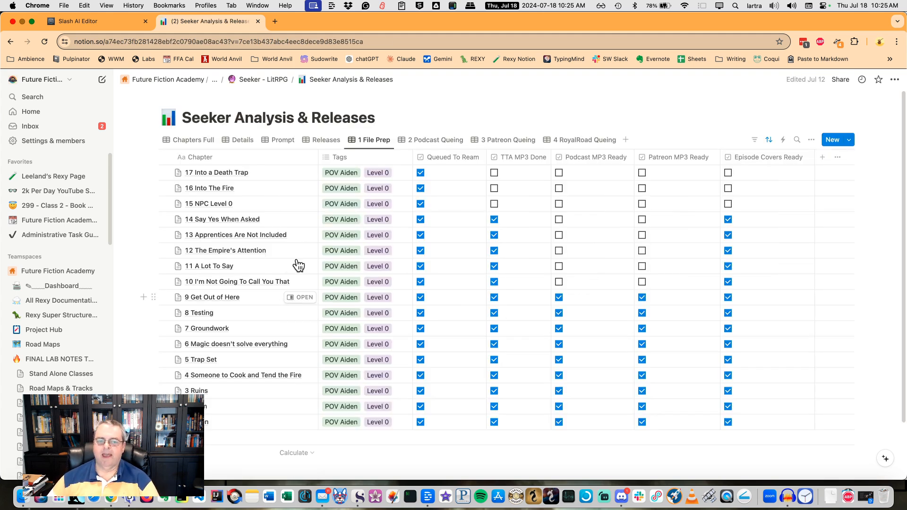
Step: Examine the Chapters Full and Details views, including the summary, plot points, characters, story beats and settings of the chapters
click(191, 141)
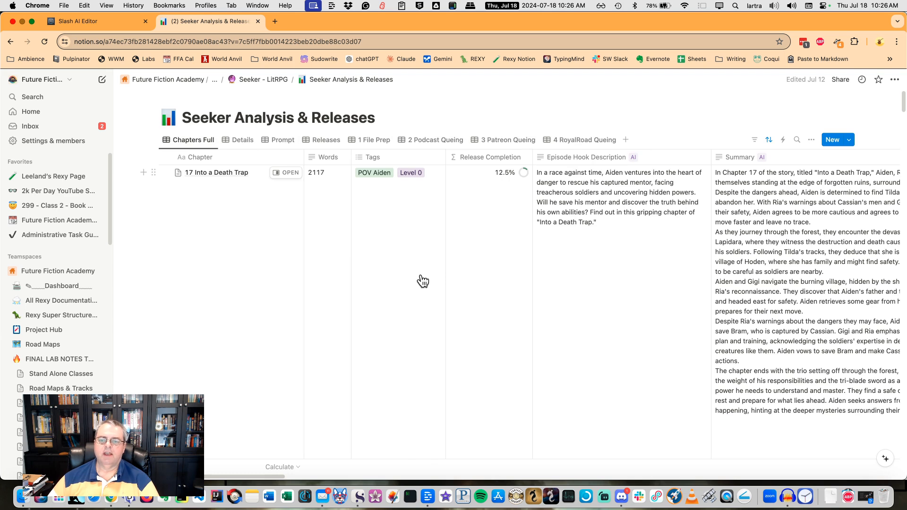
click(234, 140)
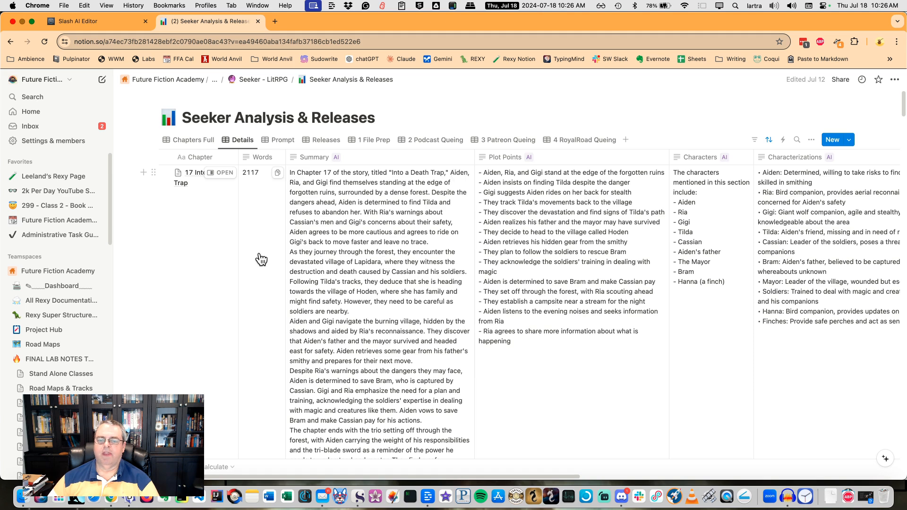
scroll(358, 259, down, 10)
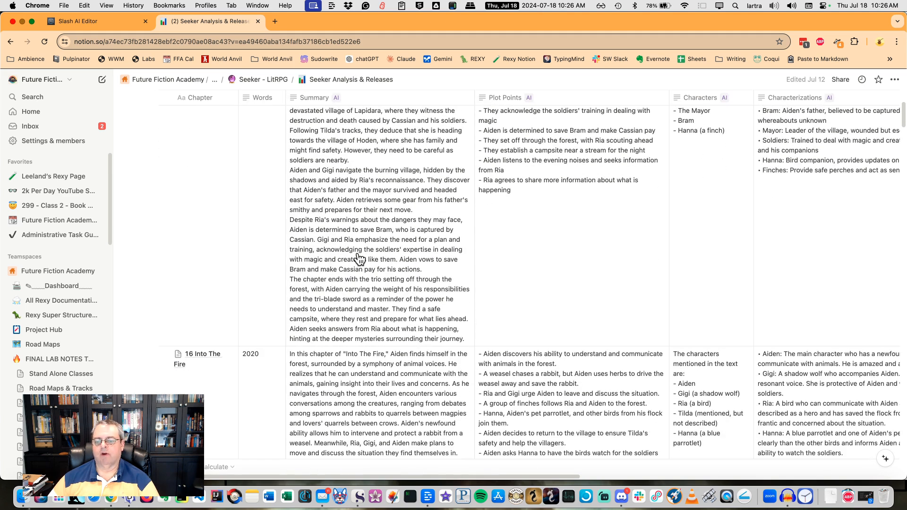
scroll(359, 258, down, 3)
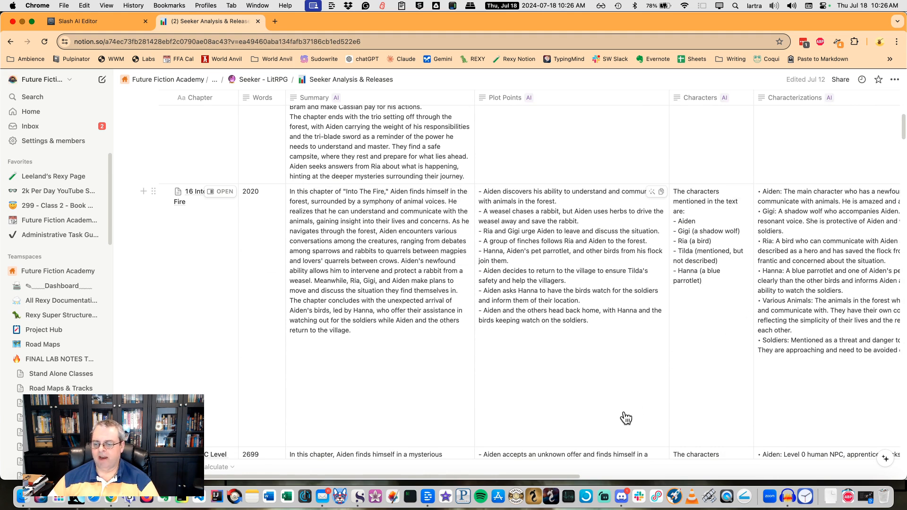
drag(569, 476, 864, 475)
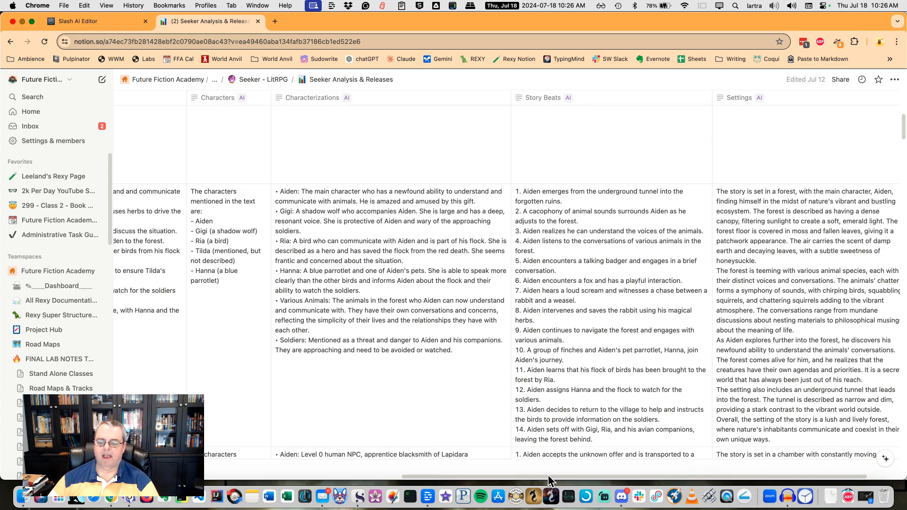
drag(531, 476, 230, 479)
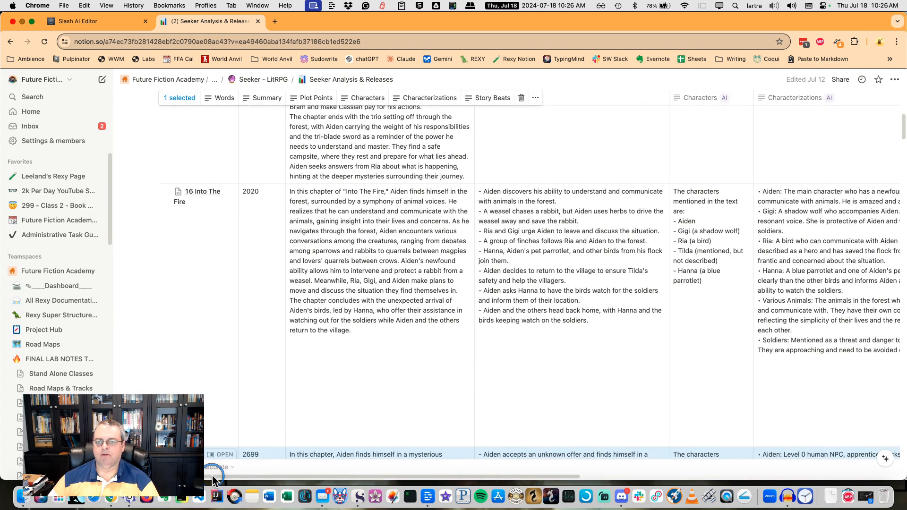
scroll(332, 273, up, 6)
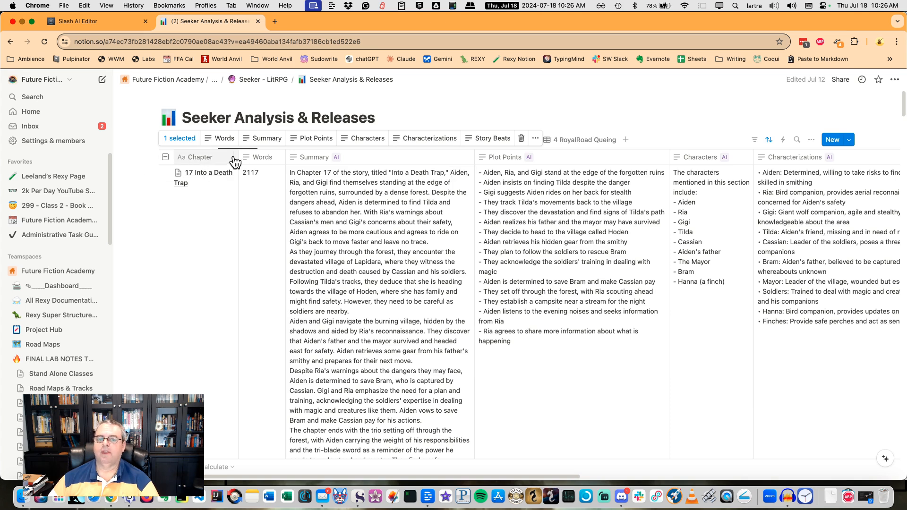
click(472, 105)
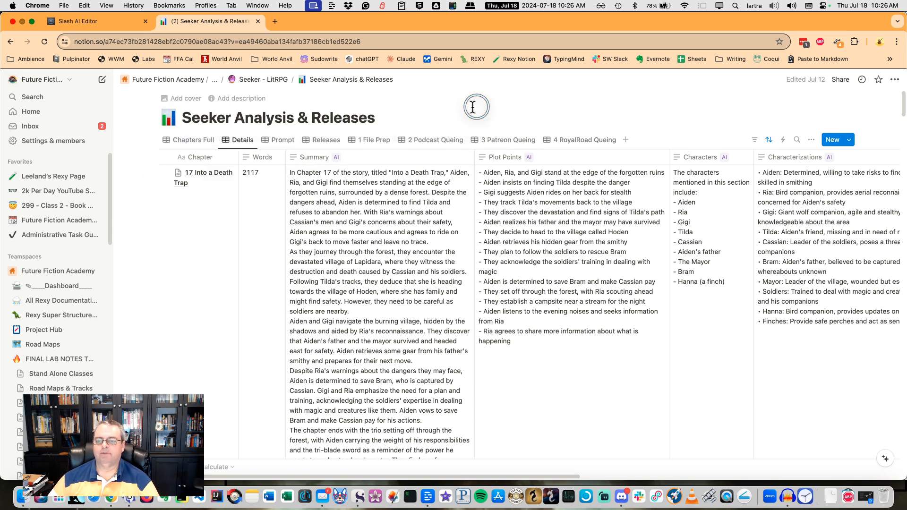
Step: Create a new chapter entry titled "18 Semi-Immortality" from the Chapters Full view
click(185, 145)
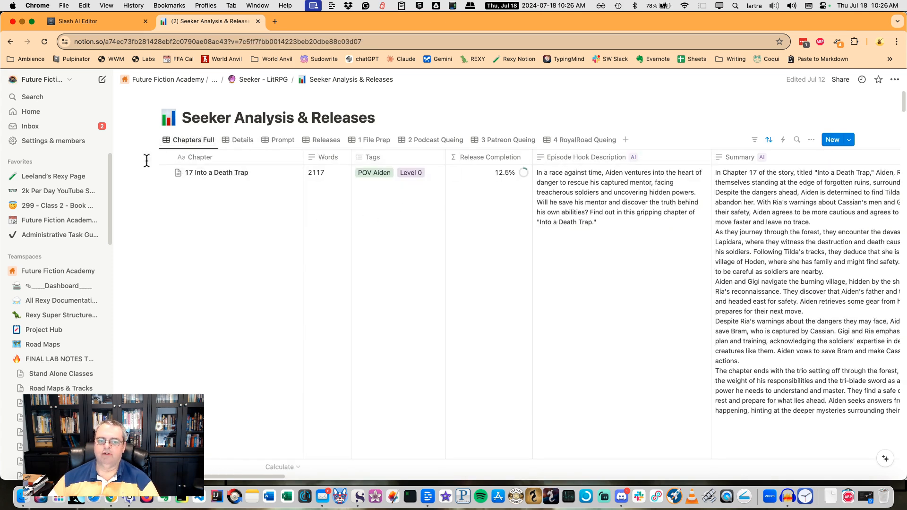
click(829, 139)
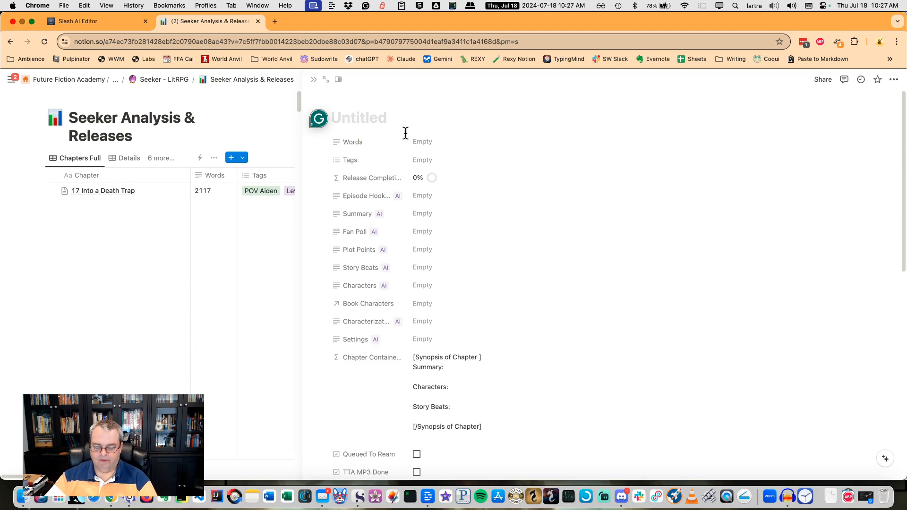
text(18 Semi-Immortality)
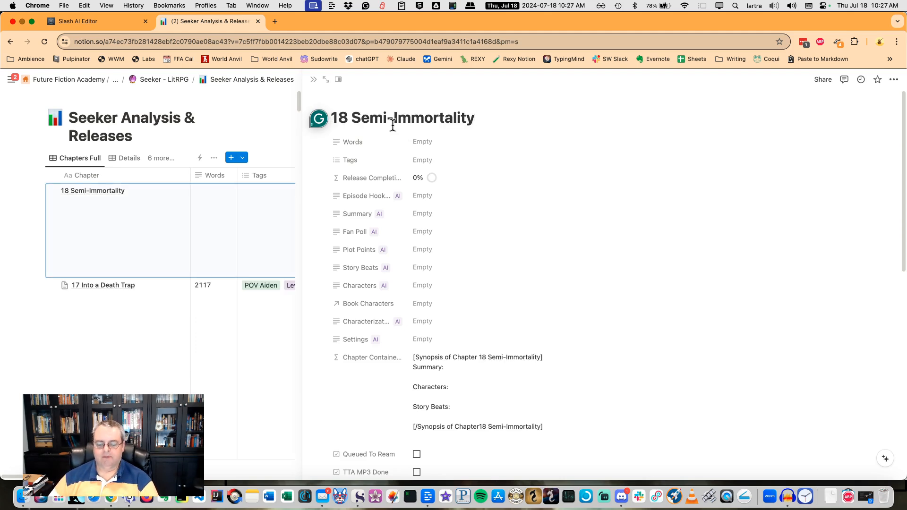
Step: Copy the full text of chapter 18 Semi-Immortality from Scrivener and paste it into the body of the new Notion entry
key(super+Tab)
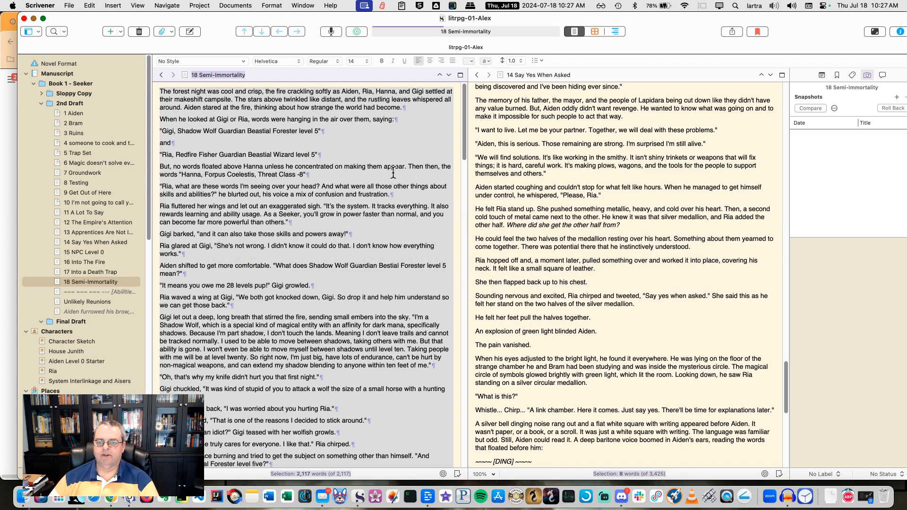
click(232, 151)
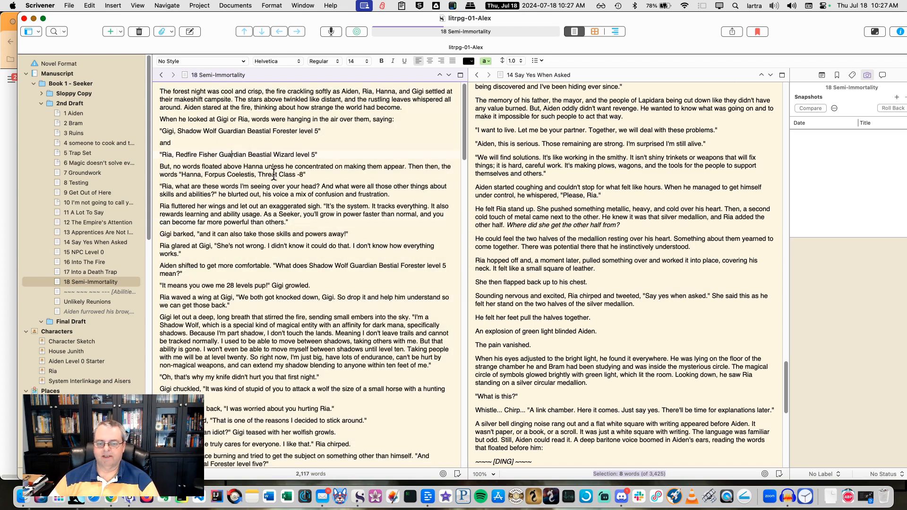
key(super+a)
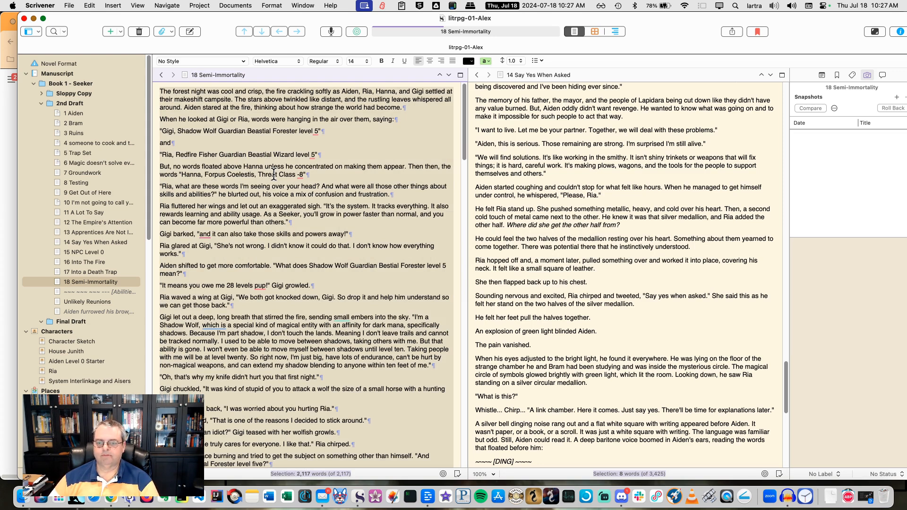
key(super+Tab)
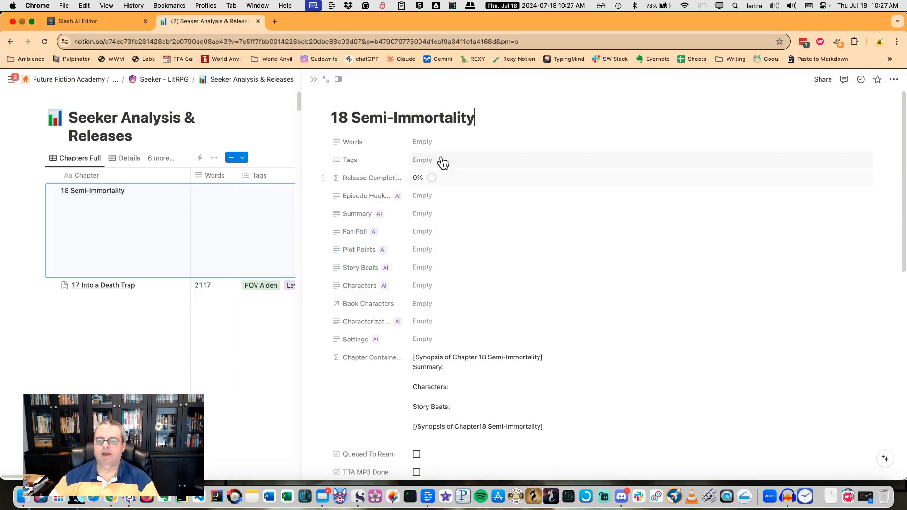
scroll(477, 258, down, 10)
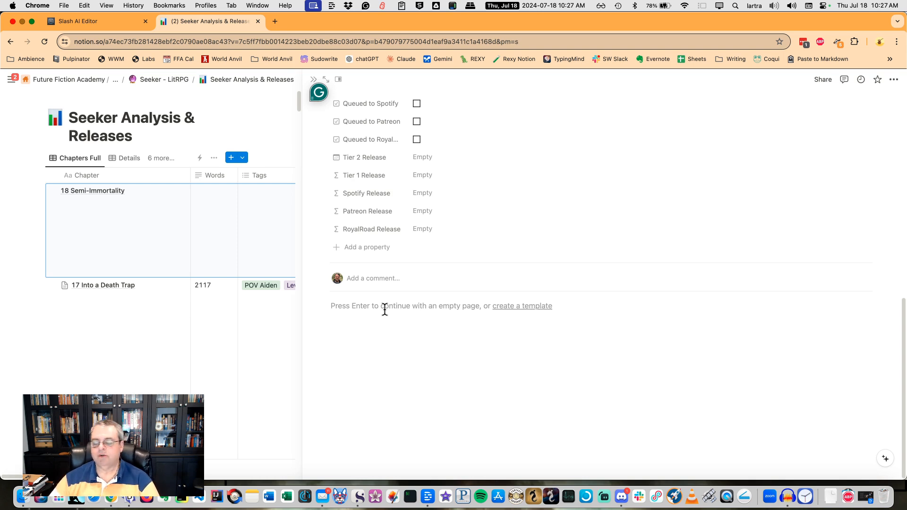
click(405, 306)
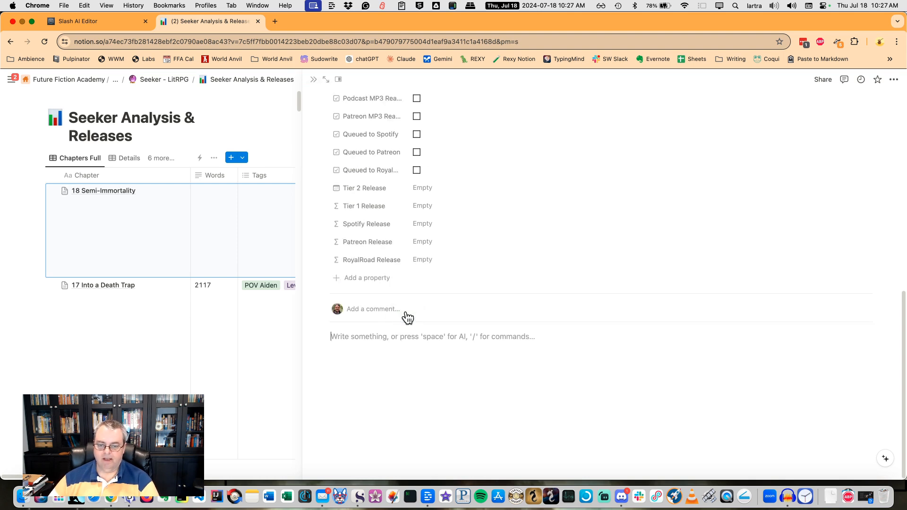
key(super+v)
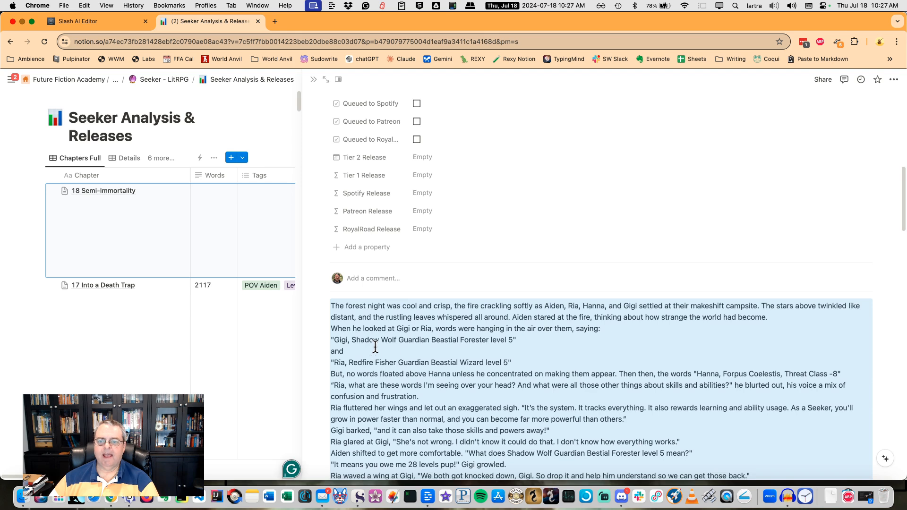
scroll(404, 300, up, 10)
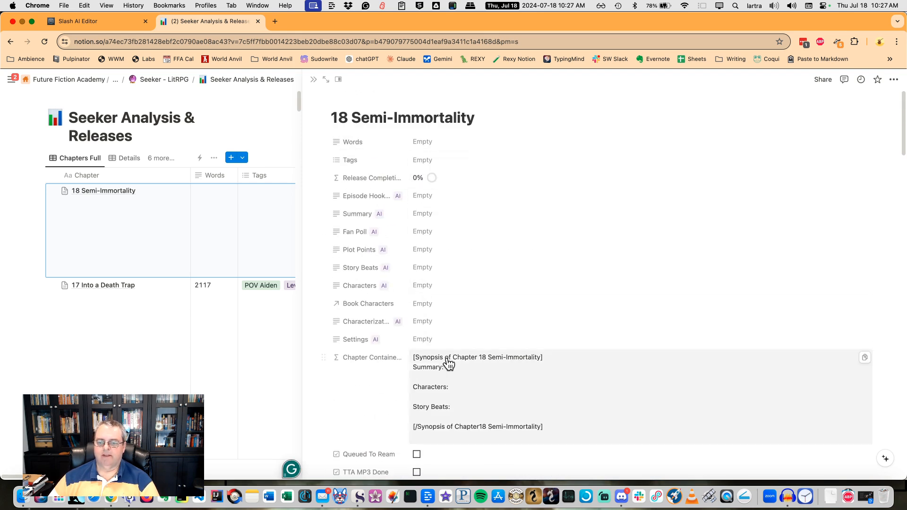
scroll(451, 364, down, 8)
scroll(453, 364, up, 8)
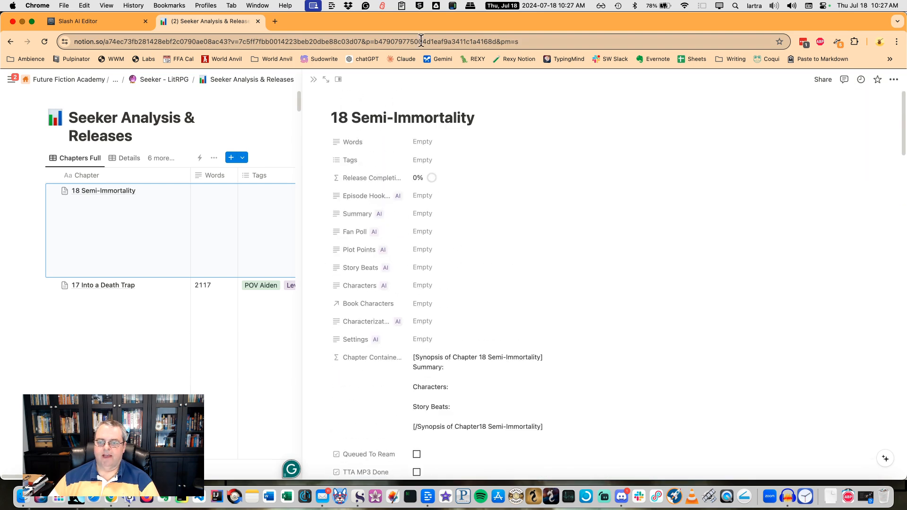
scroll(535, 425, down, 10)
scroll(530, 386, down, 2)
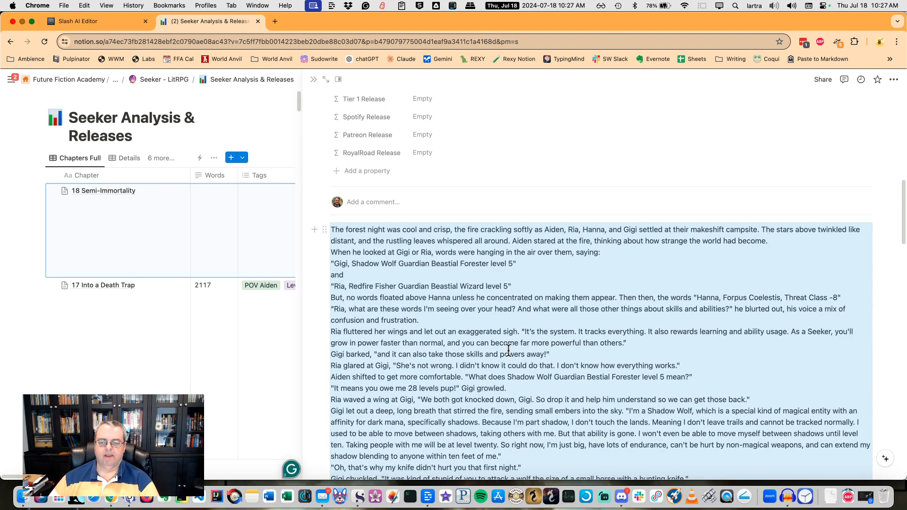
Step: Look up the page's word count and enter 2164 as the Words property of 18 Semi-Immortality
scroll(508, 349, up, 12)
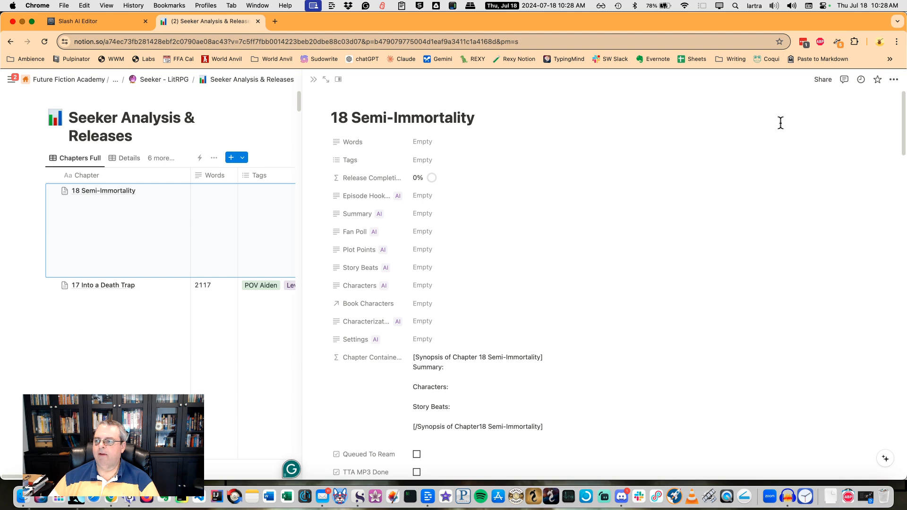
click(893, 81)
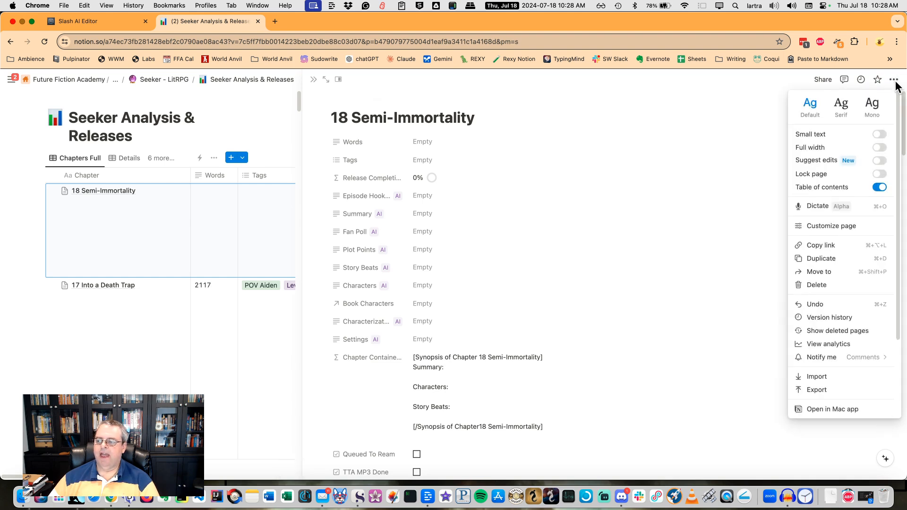
scroll(836, 347, down, 4)
mouse_move(831, 370)
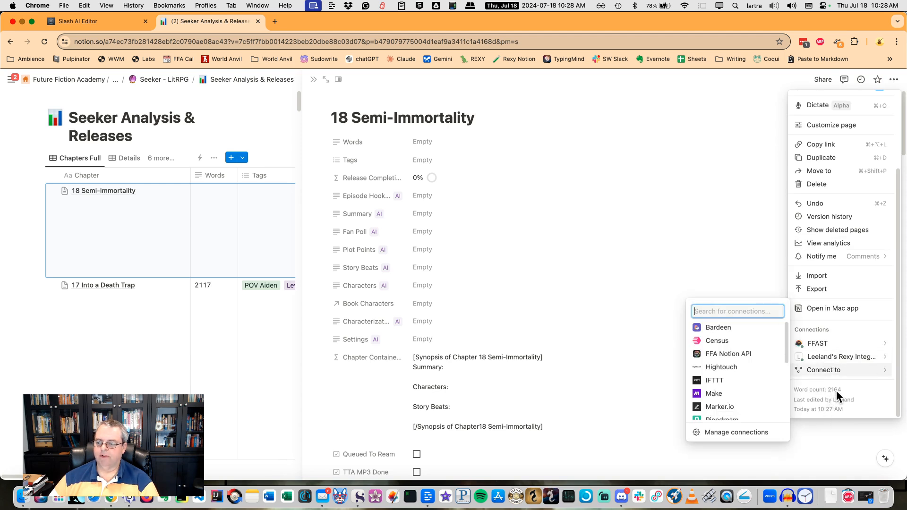
click(420, 144)
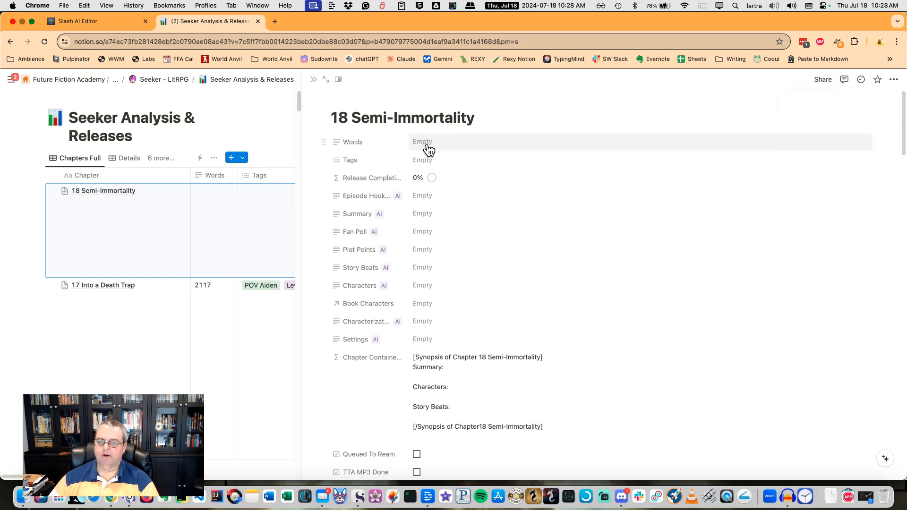
click(422, 142)
text(21)
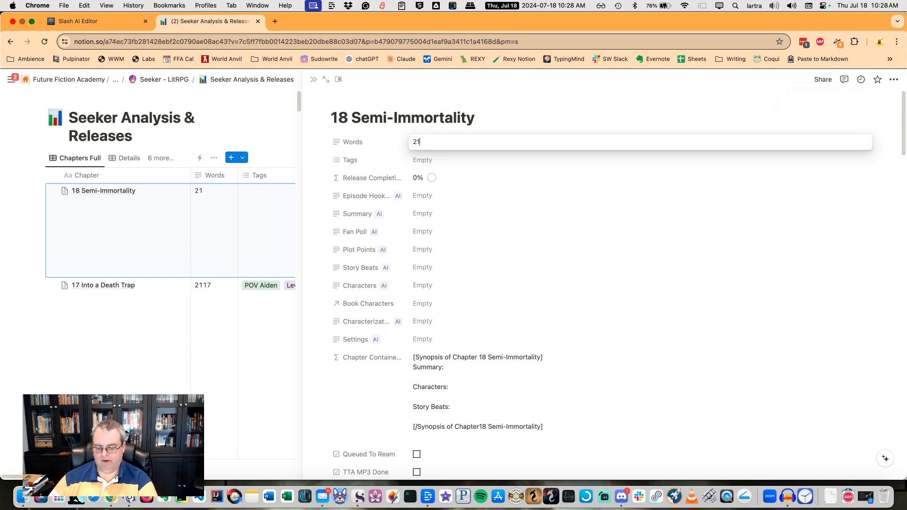
text(64)
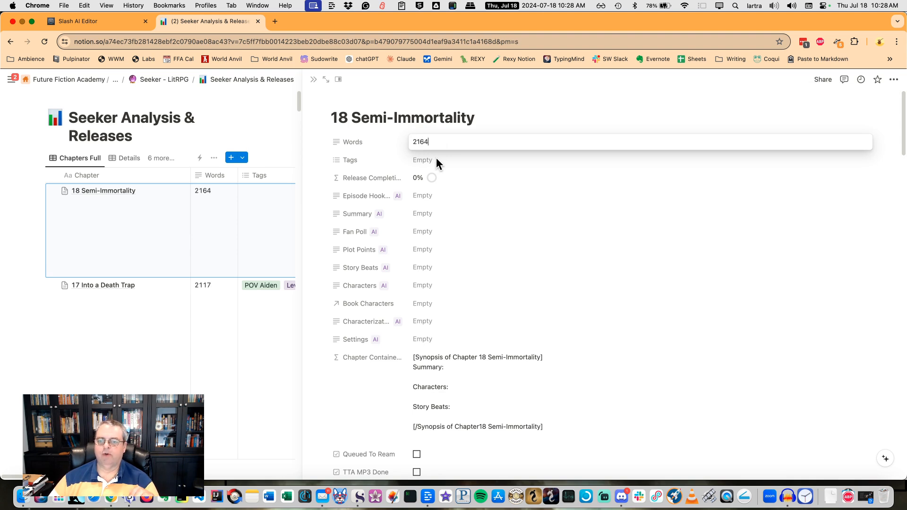
Step: Confirm the word count and tag the 18 Semi-Immortality entry with POV Aiden and Level 0
key(Return)
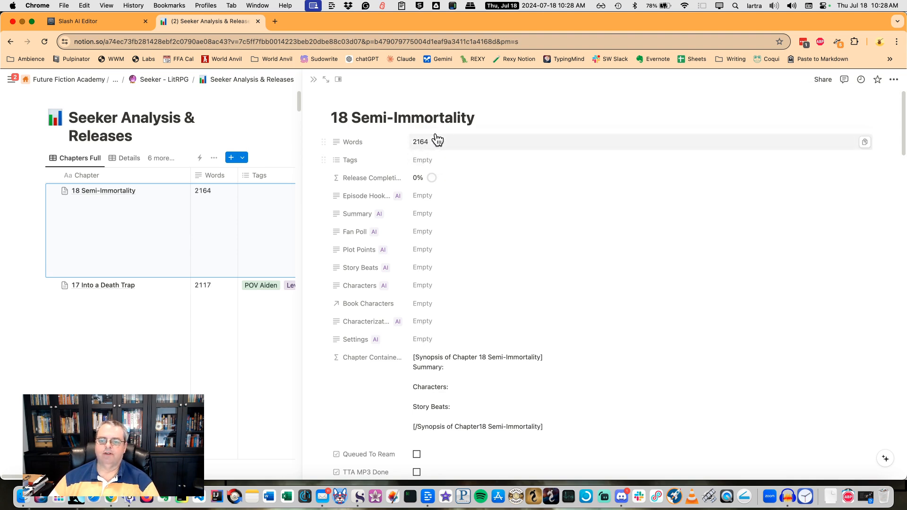
click(432, 160)
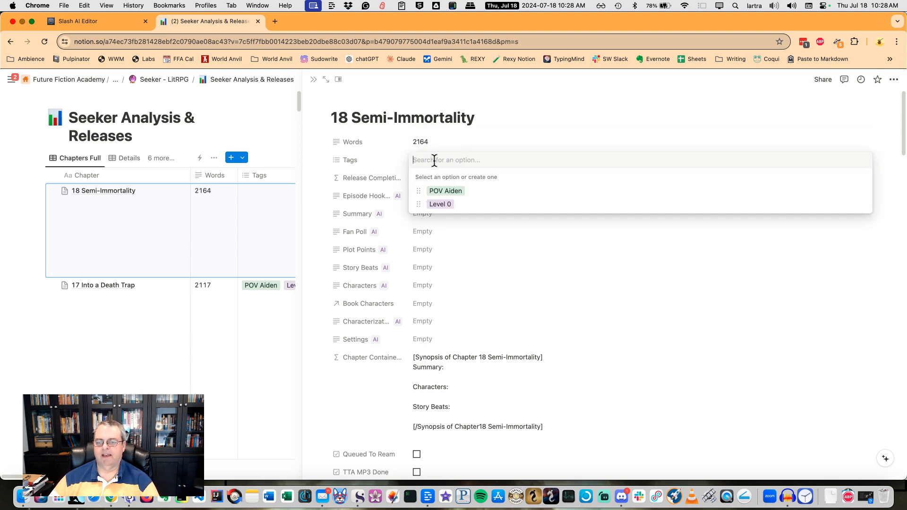
click(447, 190)
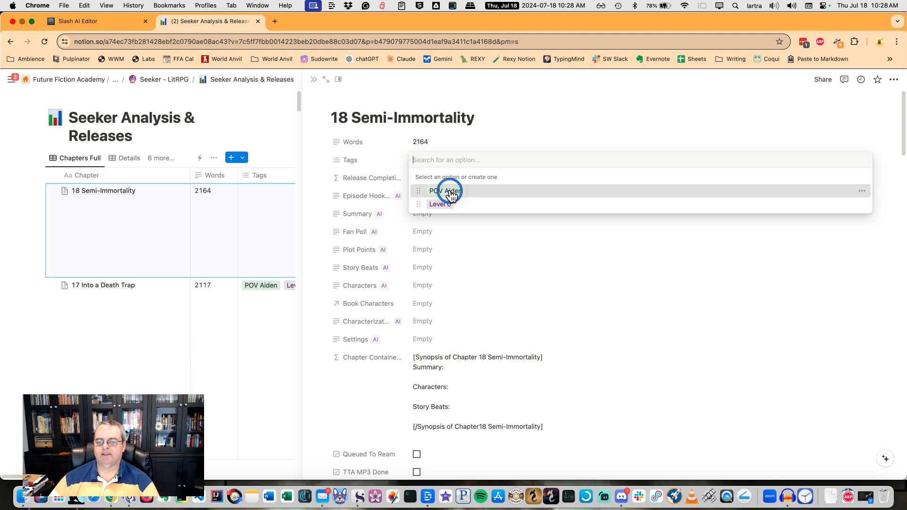
click(514, 136)
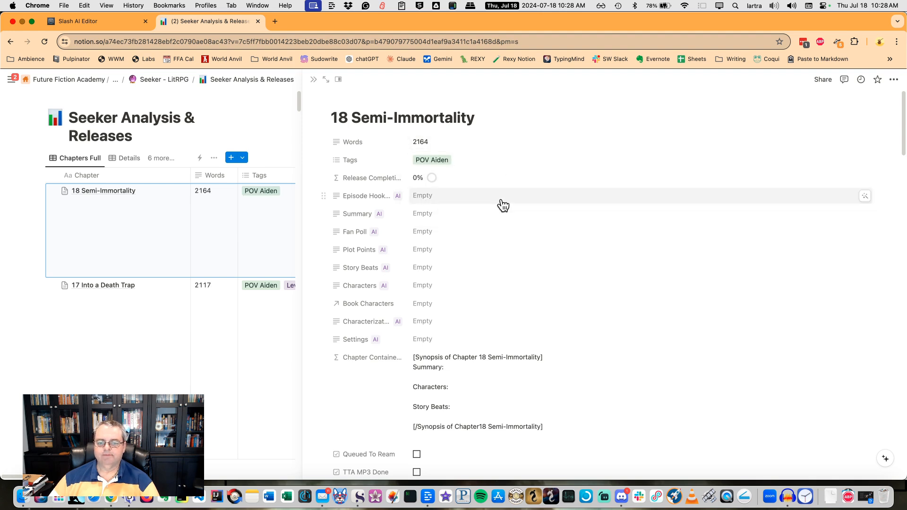
click(472, 163)
click(442, 204)
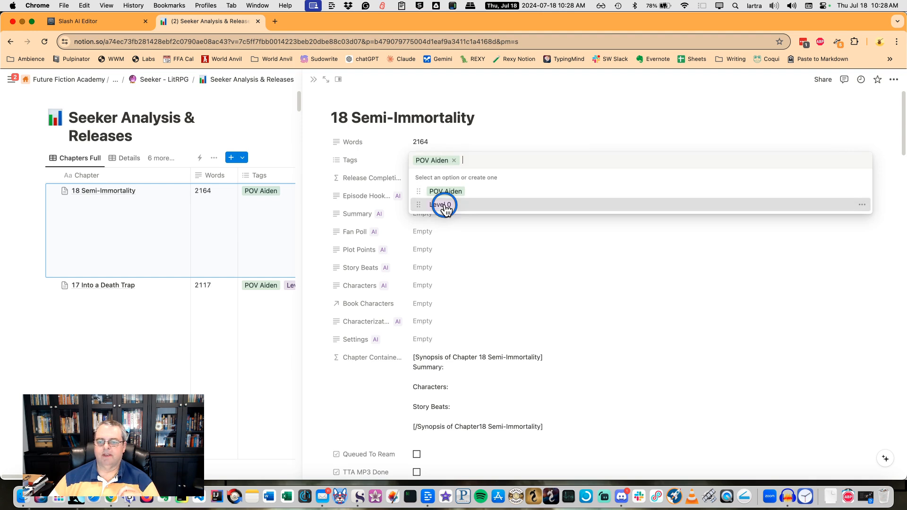
click(492, 137)
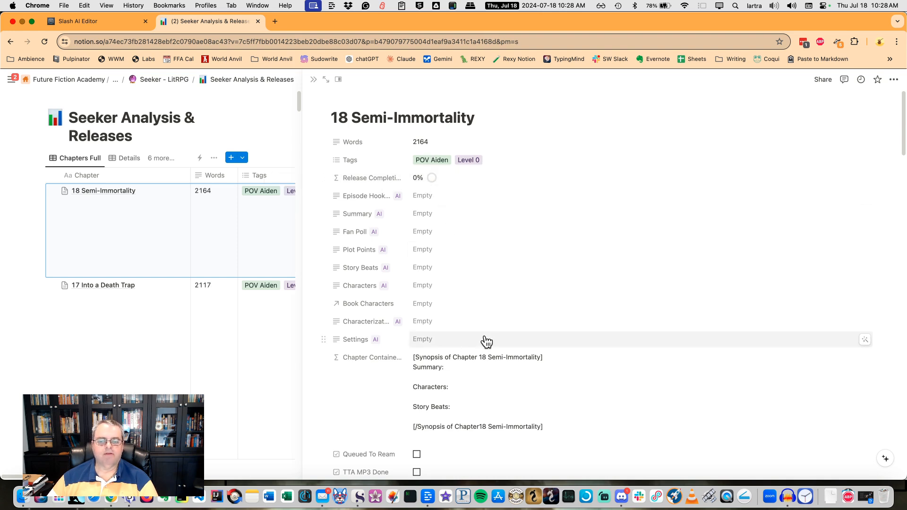
Step: Generate the Episode Hook Description of 18 Semi-Immortality with AI and regenerate it four times for alternative wordings
scroll(486, 341, down, 1)
scroll(487, 341, down, 4)
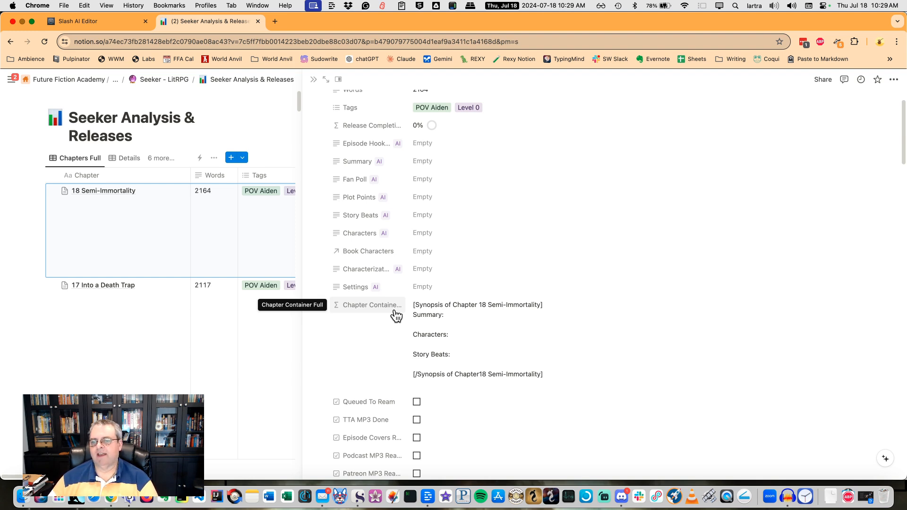
scroll(500, 269, up, 2)
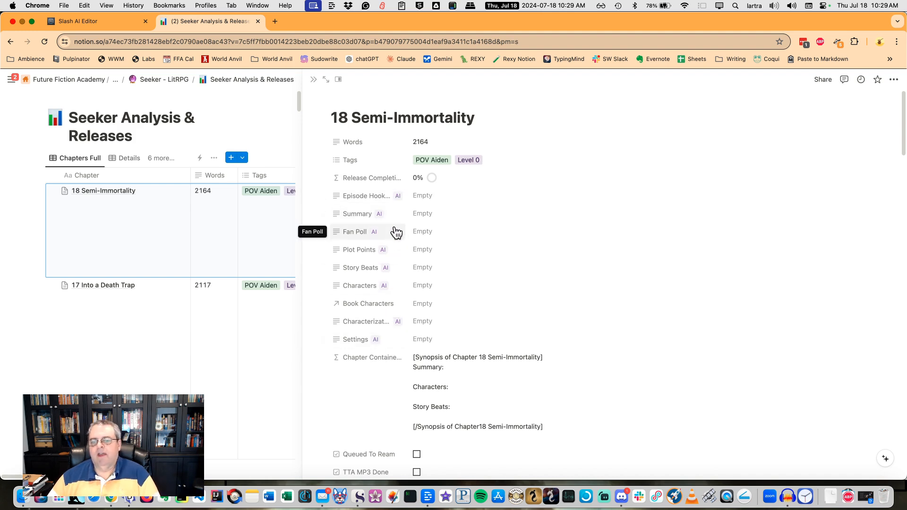
scroll(453, 304, down, 1)
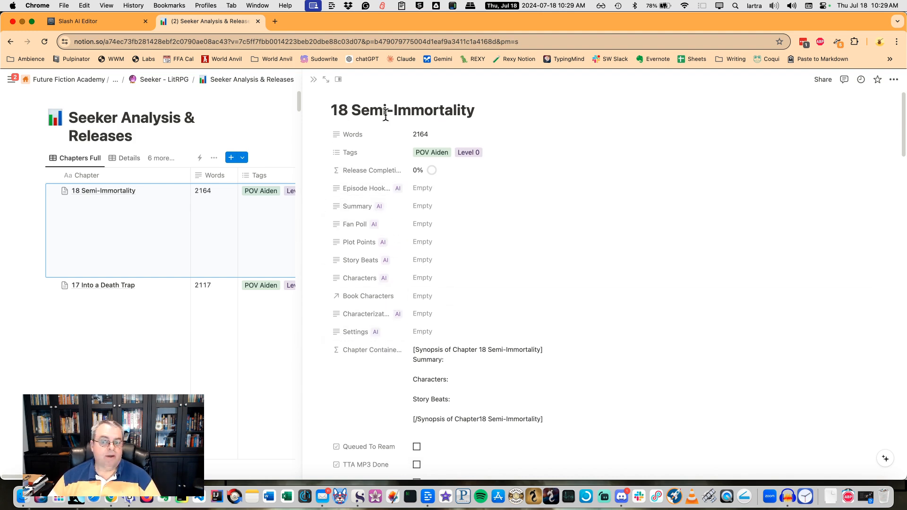
scroll(482, 315, up, 1)
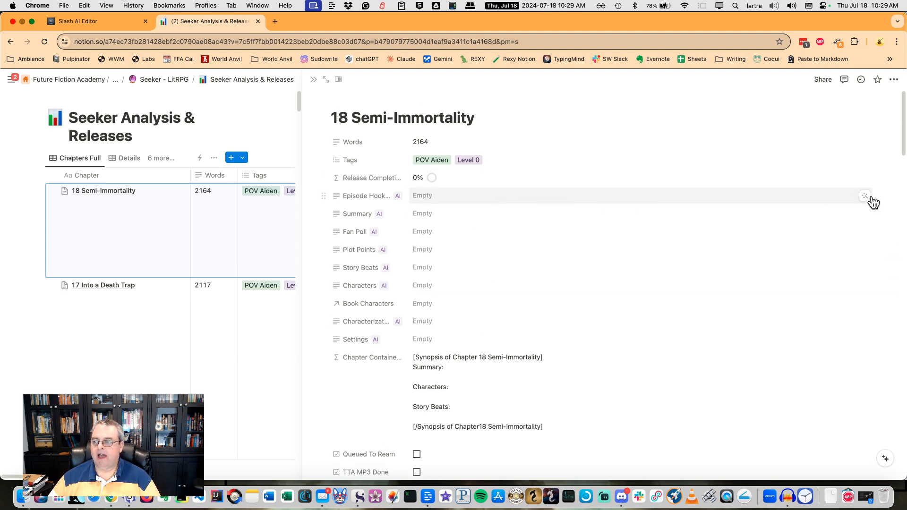
click(866, 197)
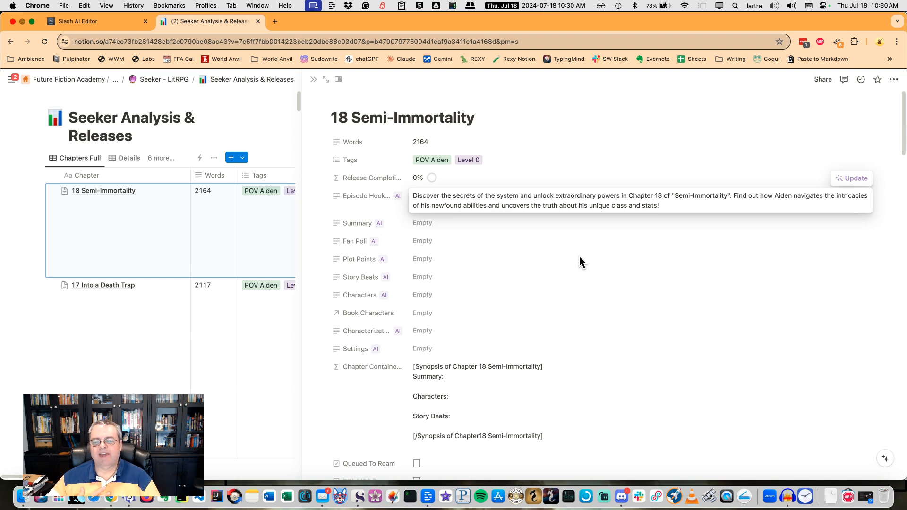
click(843, 178)
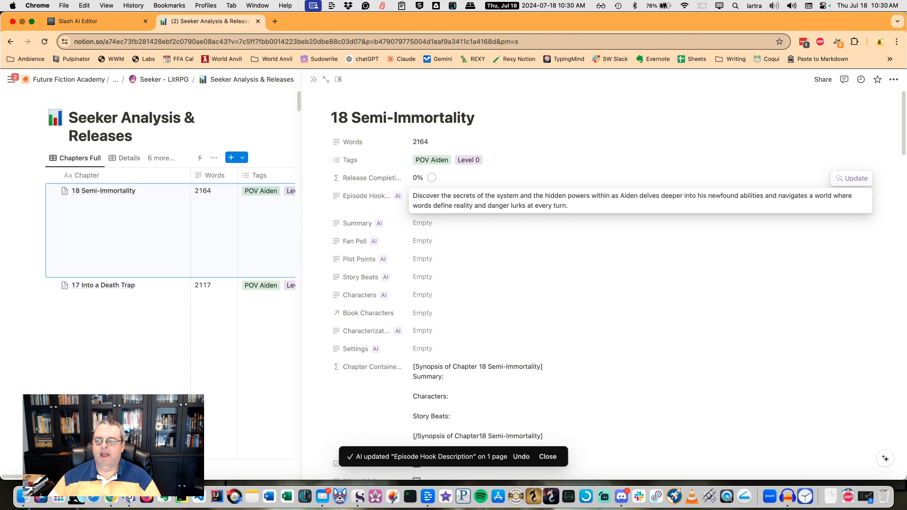
click(853, 178)
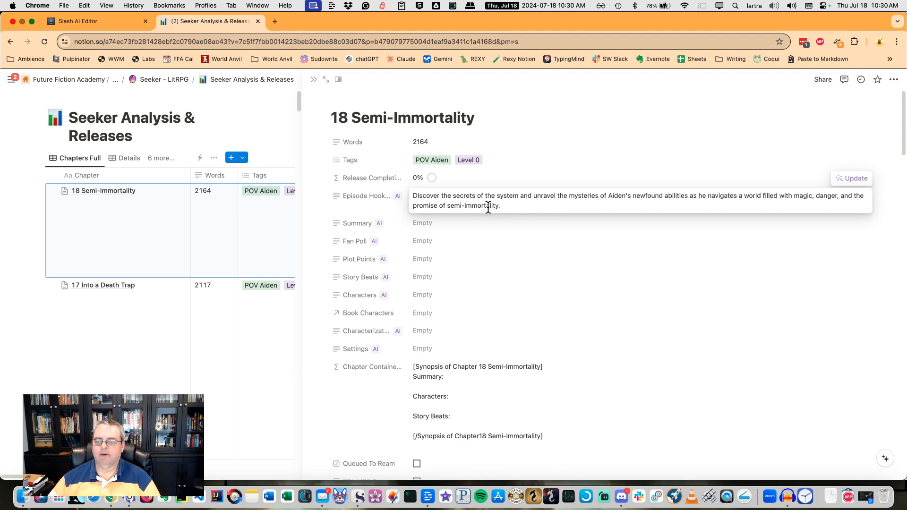
click(863, 178)
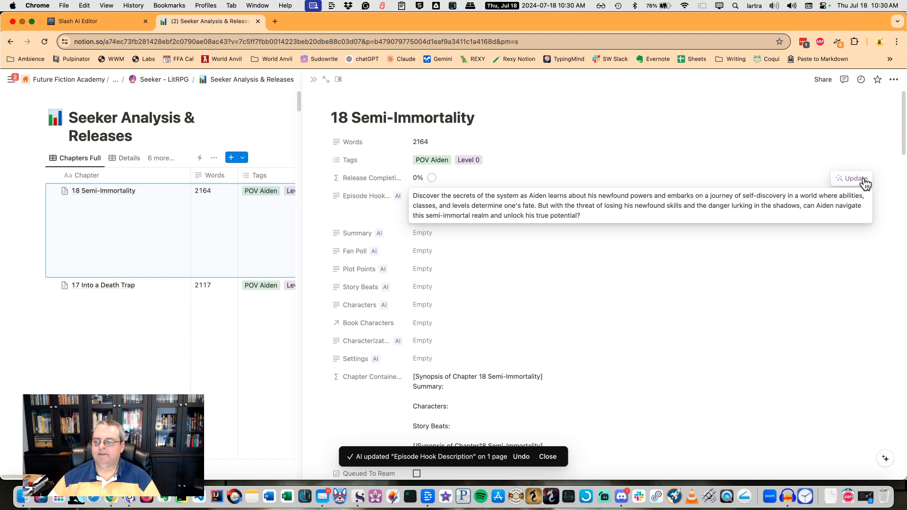
click(859, 179)
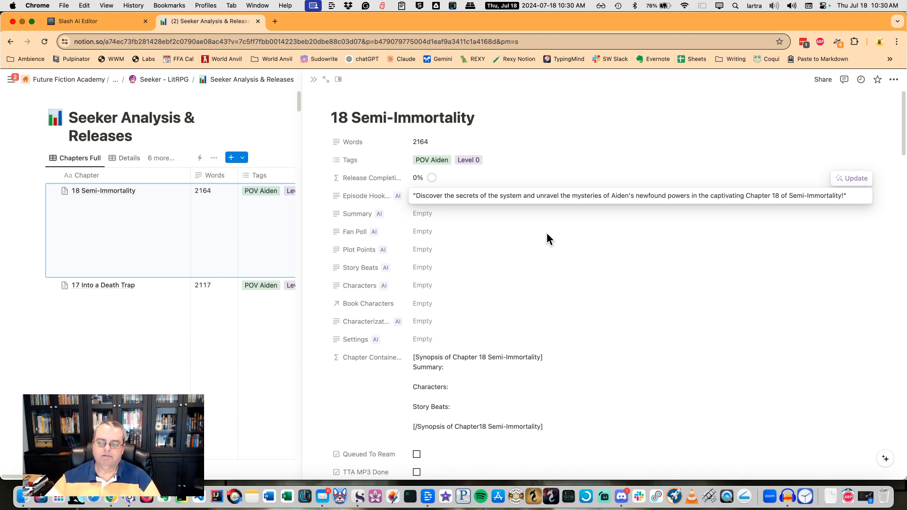
click(507, 225)
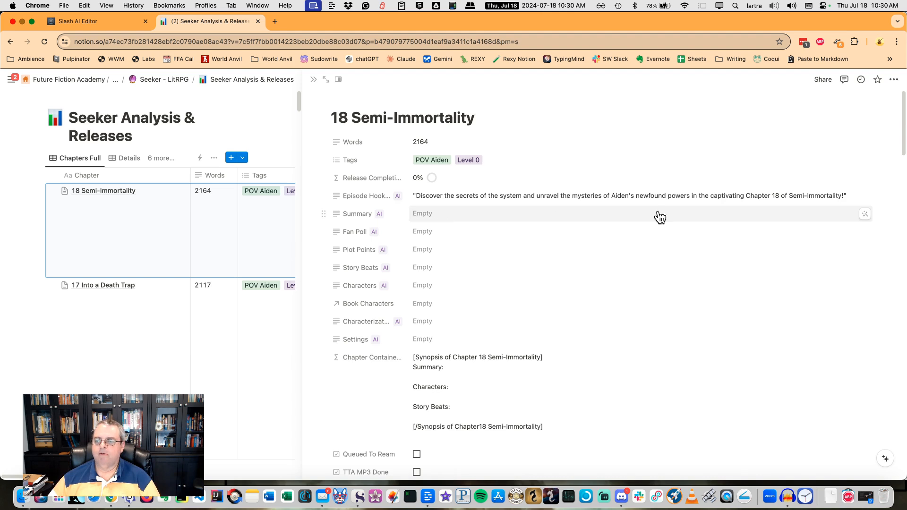
Step: Generate the Summary and the Fan Poll properties of 18 Semi-Immortality with AI
click(867, 214)
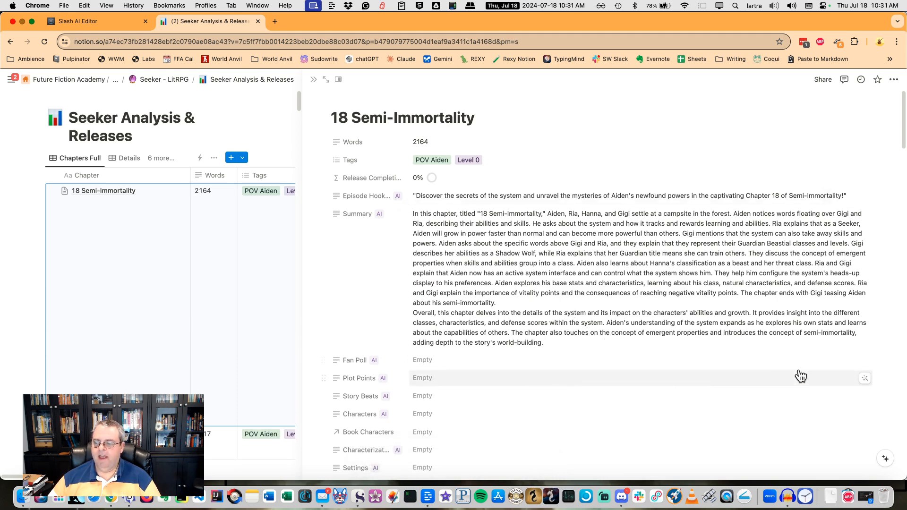
click(861, 364)
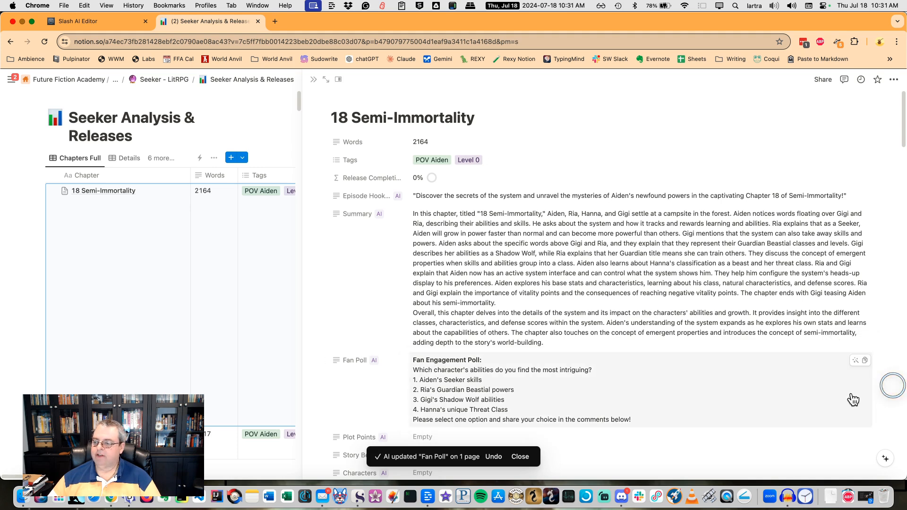
Step: Generate the Plot Points and Story Beats properties of the chapter entry with AI
scroll(585, 396, down, 5)
scroll(486, 188, down, 3)
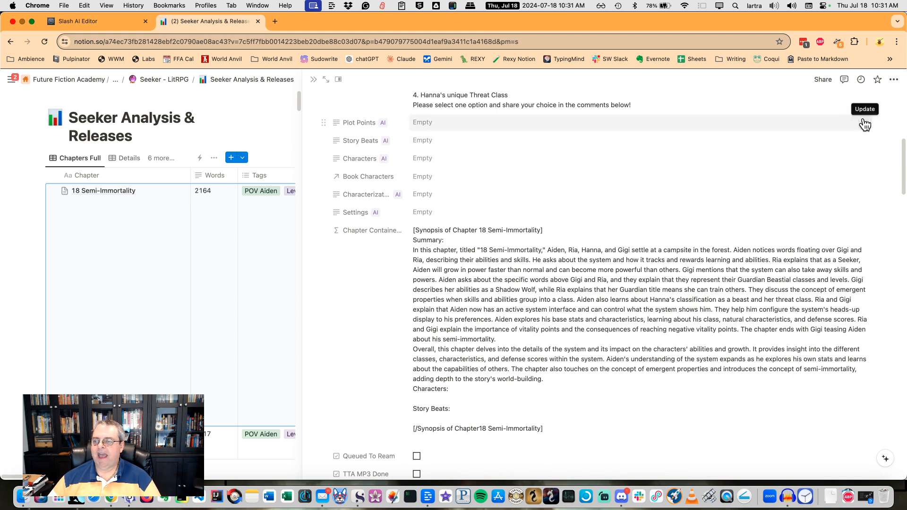
click(865, 124)
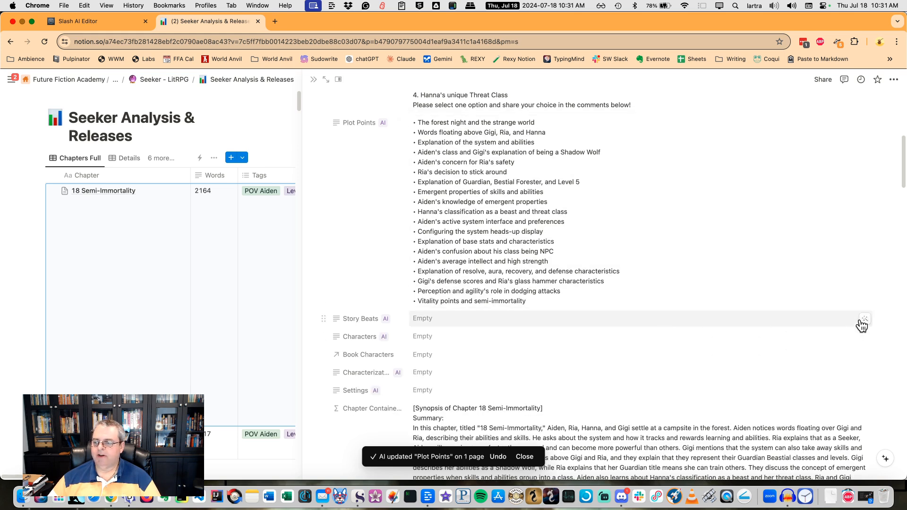
click(865, 319)
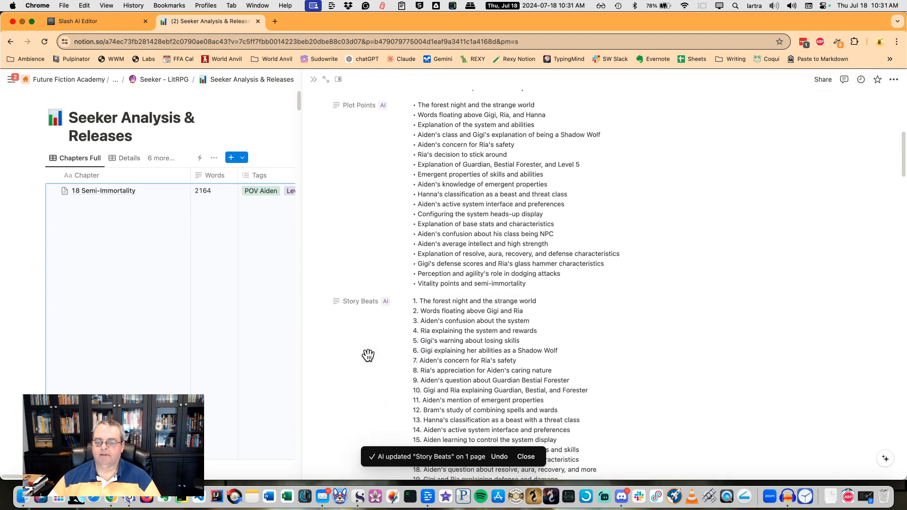
Step: Generate the chapter's Characters property with AI and regenerate the list once
scroll(368, 355, down, 5)
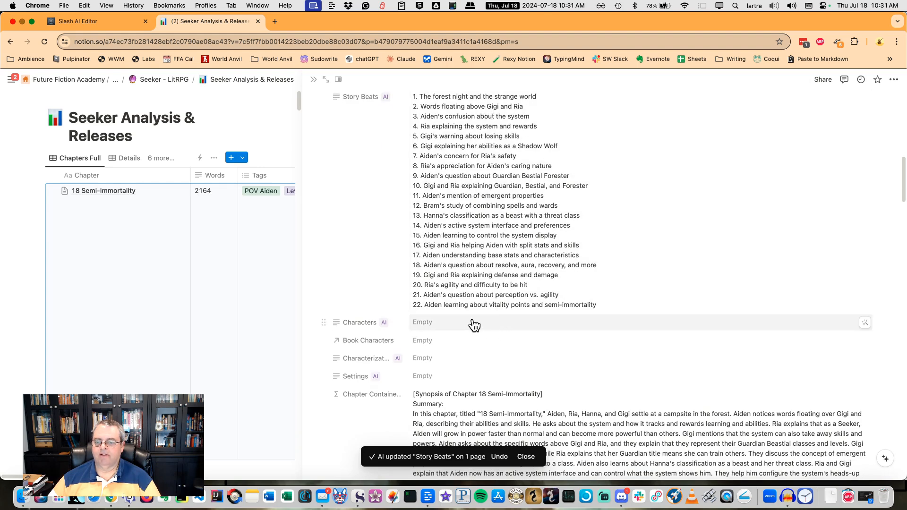
click(865, 324)
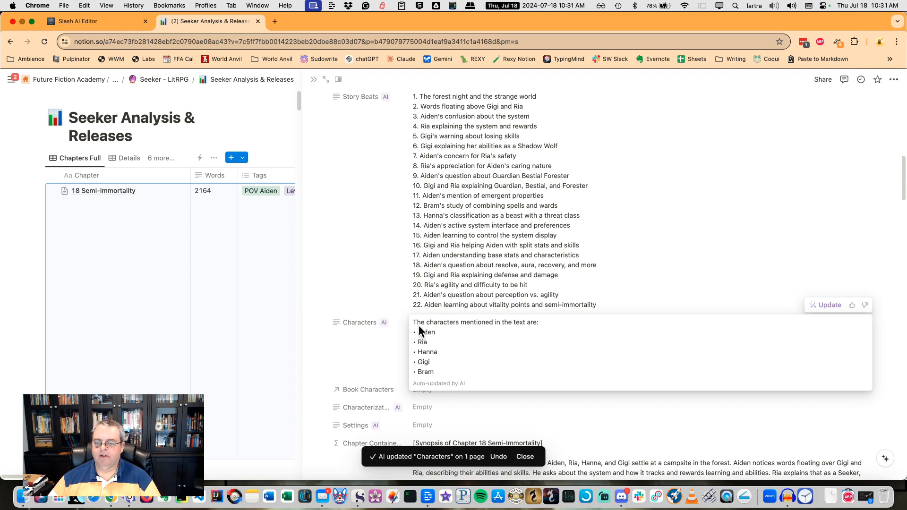
click(830, 305)
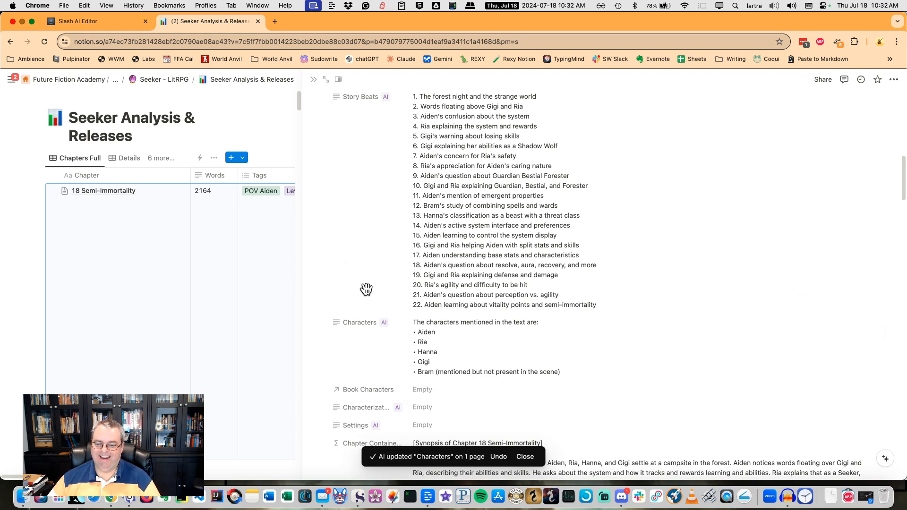
Step: Generate the Characterizations and Settings properties of 18 Semi-Immortality with AI
scroll(378, 321, down, 5)
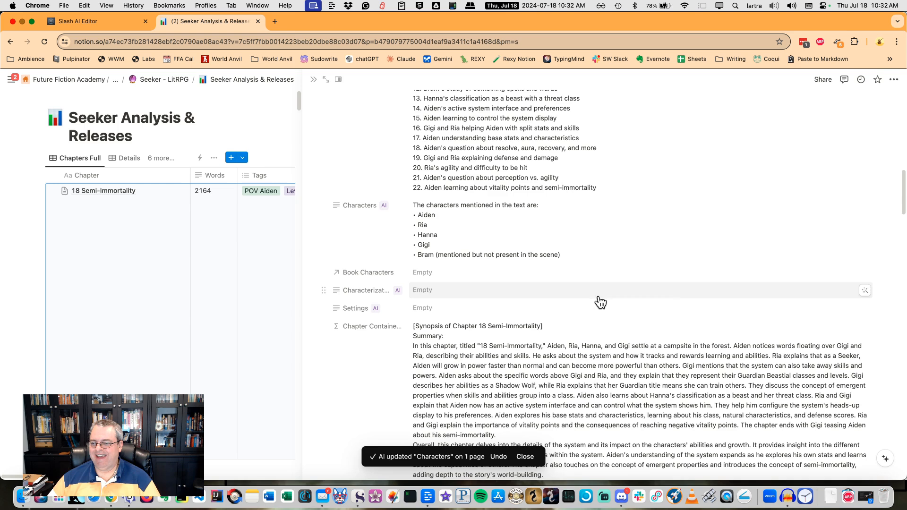
click(862, 293)
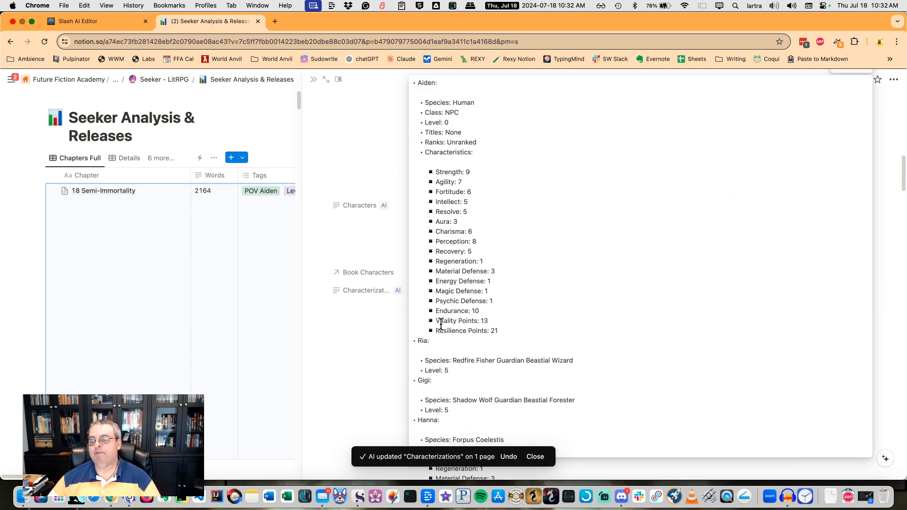
key(Escape)
scroll(503, 378, down, 4)
scroll(504, 377, down, 4)
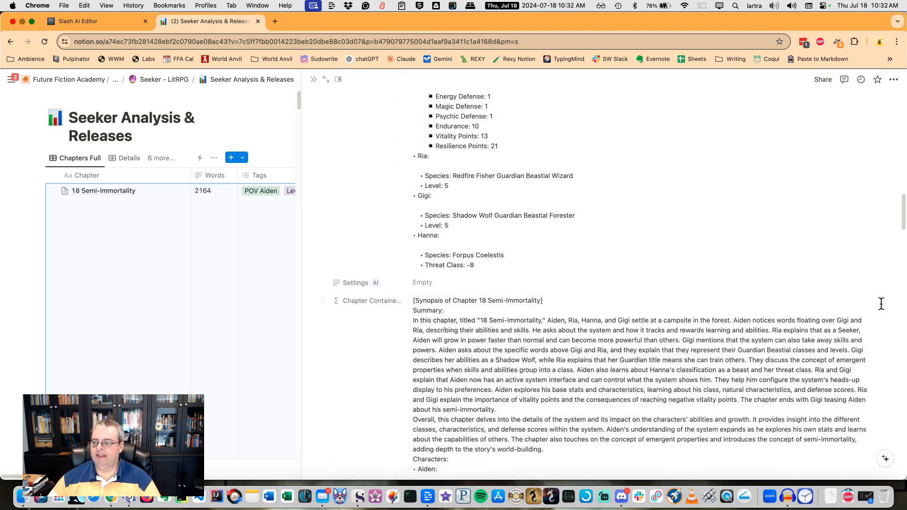
click(865, 285)
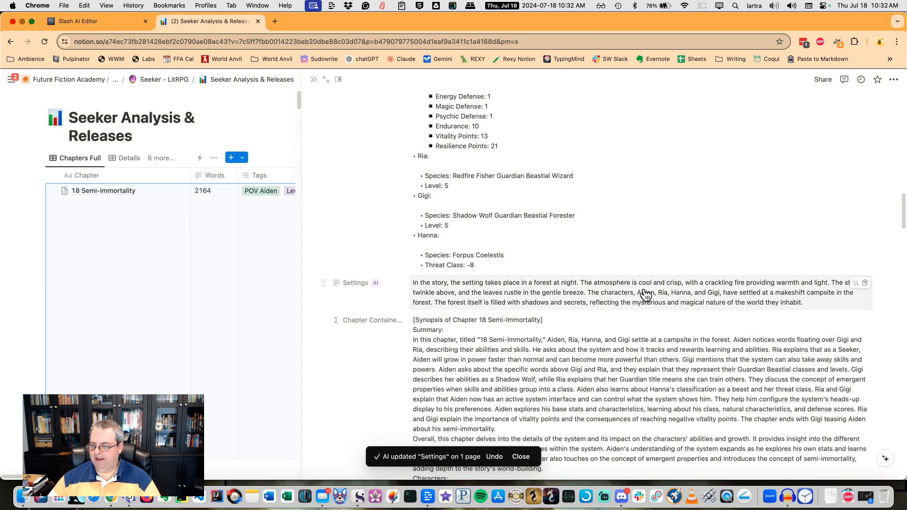
Step: Examine the Chapter Container Full property, from its opening synopsis tag through summary, characters and story beats to the closing tag
scroll(350, 383, down, 5)
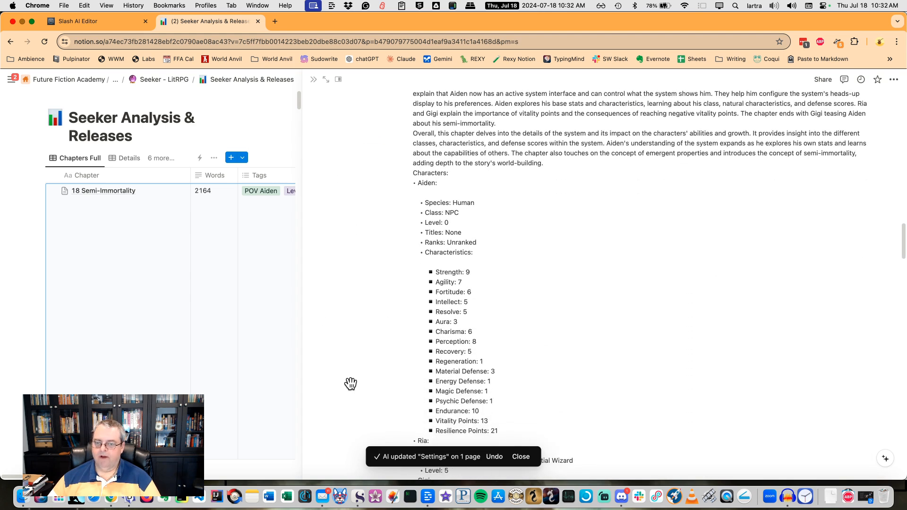
scroll(352, 378, up, 3)
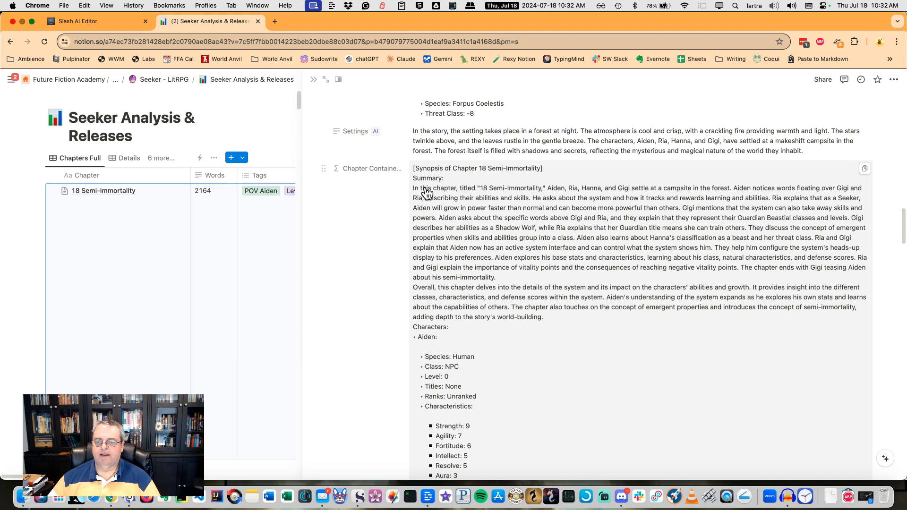
scroll(447, 358, down, 10)
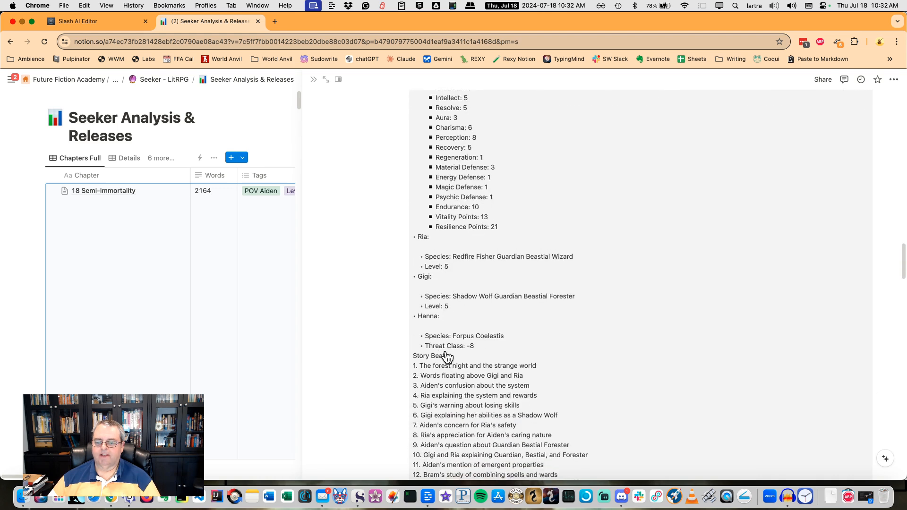
scroll(443, 349, down, 8)
scroll(439, 339, up, 5)
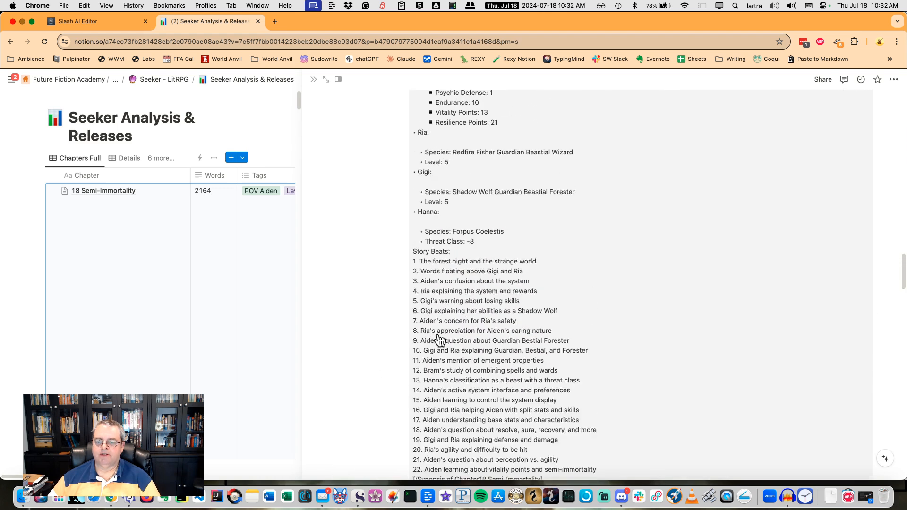
scroll(439, 340, up, 10)
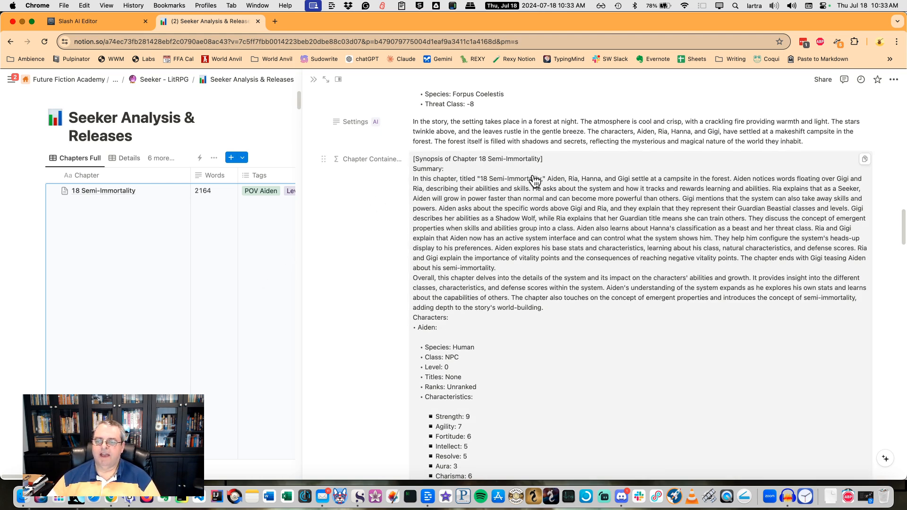
scroll(529, 384, down, 10)
scroll(528, 388, down, 12)
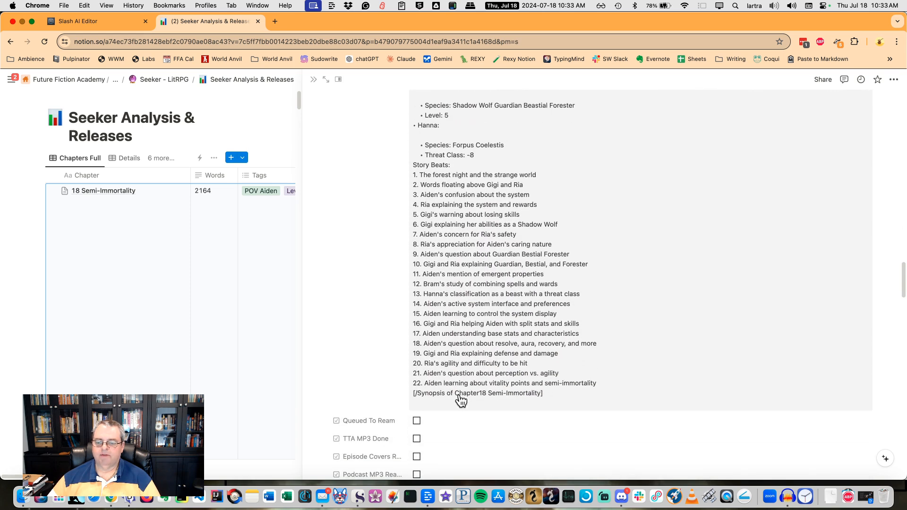
scroll(588, 341, up, 5)
scroll(585, 312, up, 13)
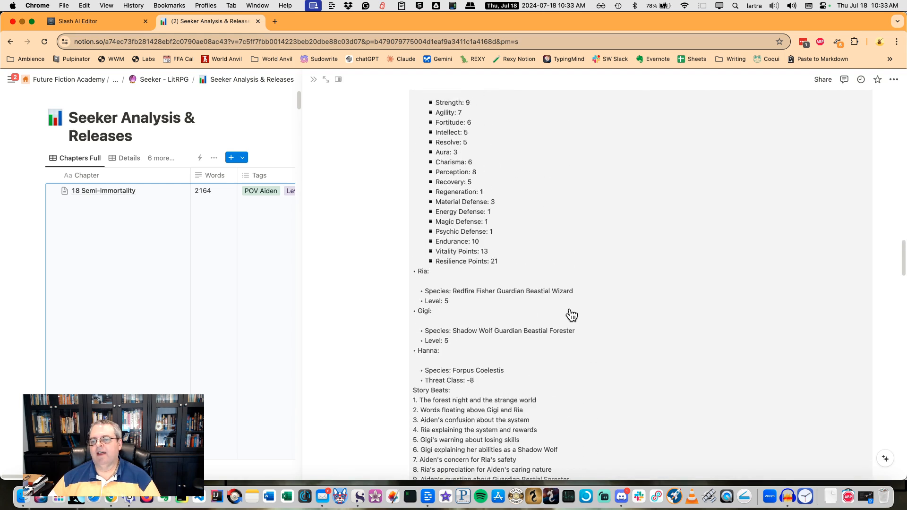
Step: Examine the end of the chapter's synopsis container and its release checkboxes and dates, and close the chapter entry
scroll(505, 302, up, 3)
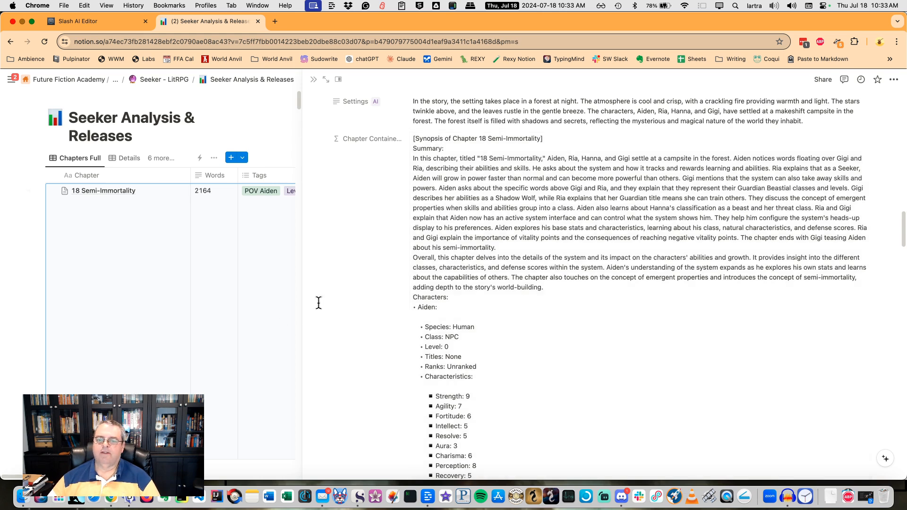
scroll(359, 301, down, 20)
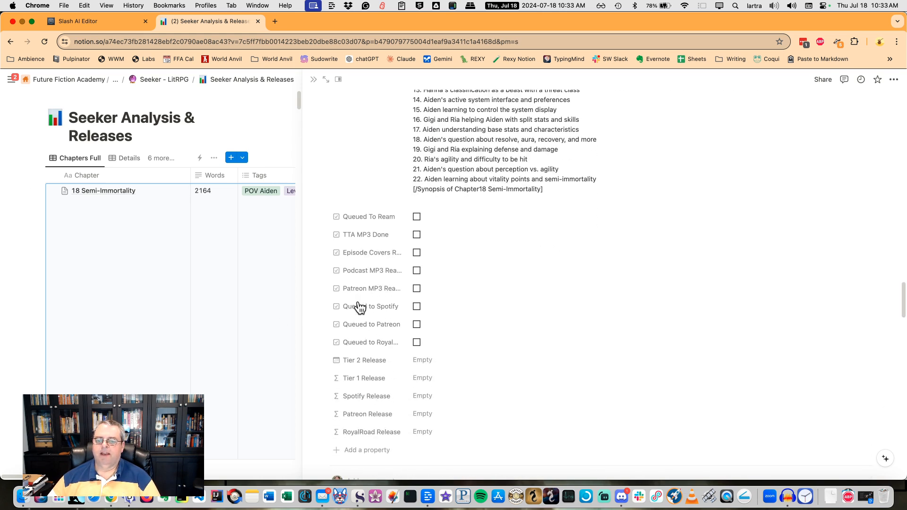
scroll(359, 306, down, 4)
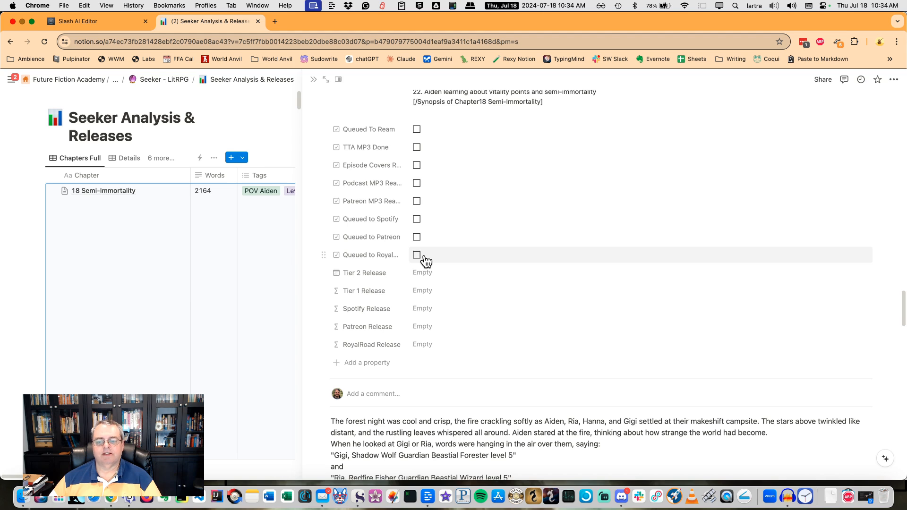
click(259, 111)
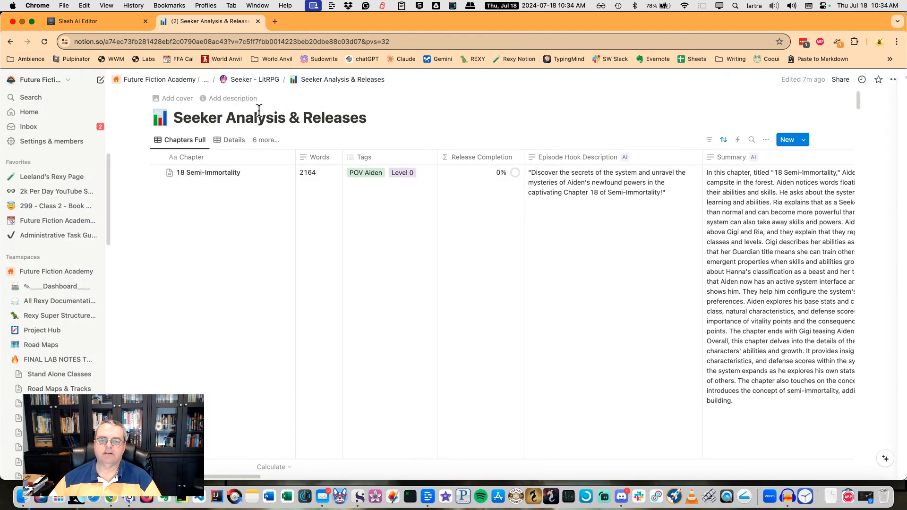
Step: Look over the full chapters table and show the database's 1 File Prep view
scroll(352, 240, down, 10)
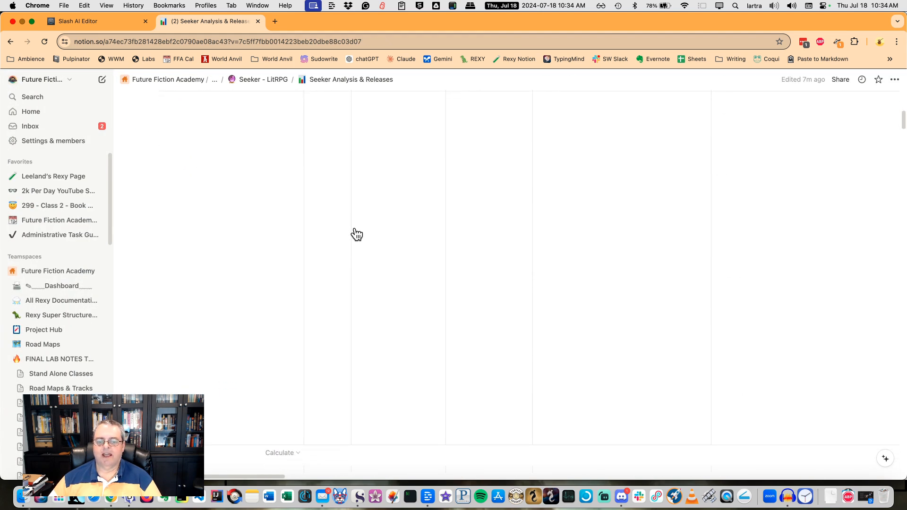
scroll(357, 234, down, 3)
scroll(269, 226, up, 10)
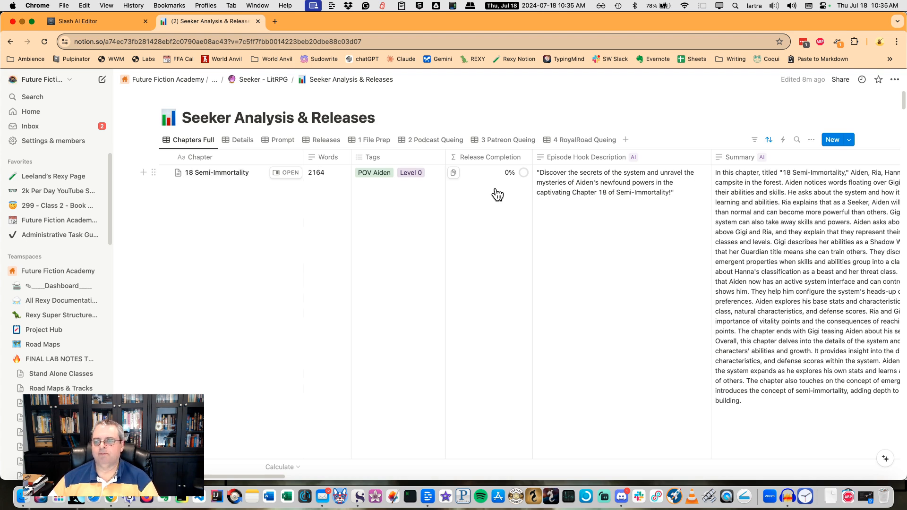
click(357, 144)
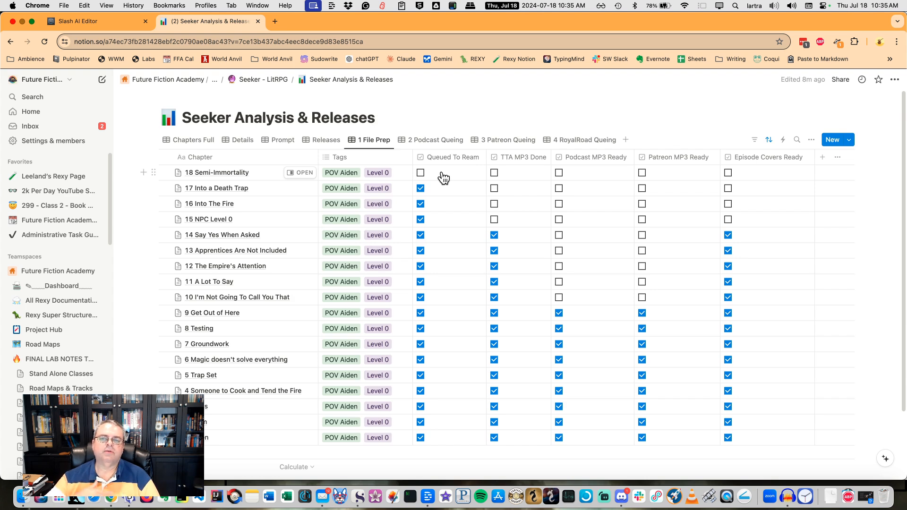
Step: Open reamstories.com/seeker in a new browser tab
click(274, 21)
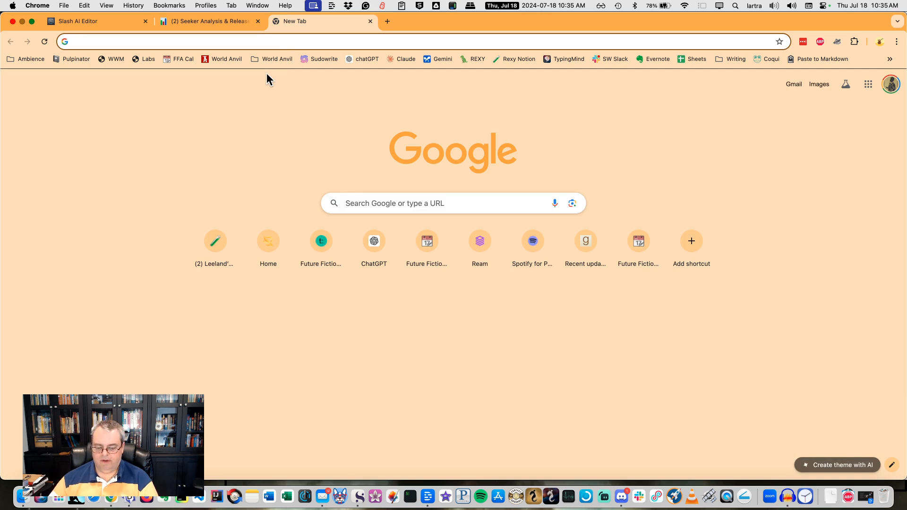
text(reamstories.com)
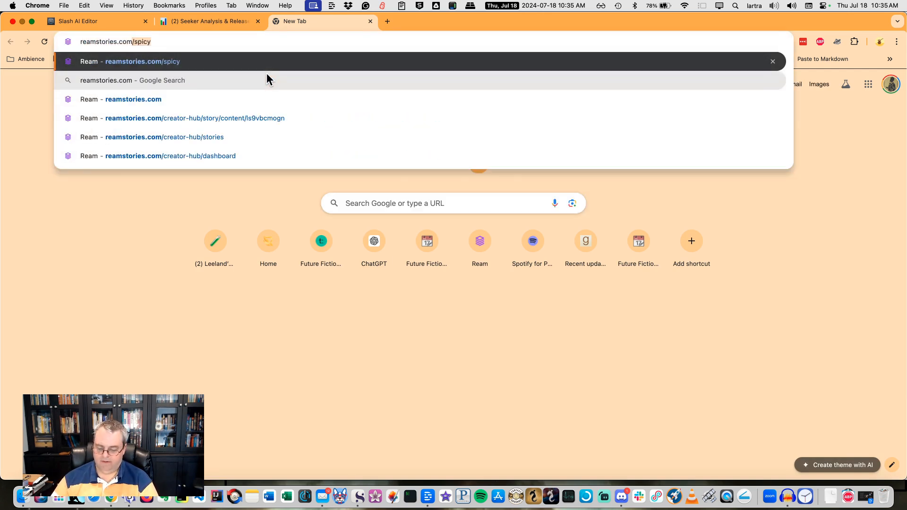
text(/see)
text(ker)
key(Return)
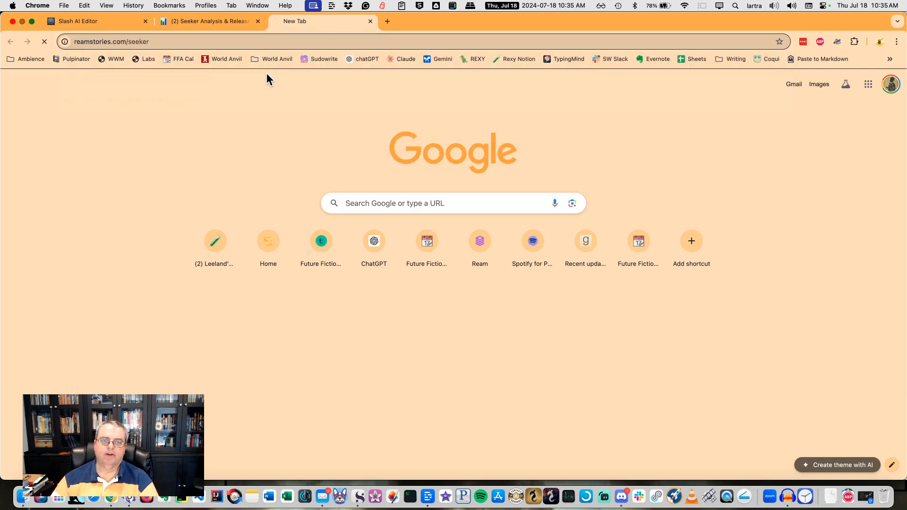
Step: View the details of the story NPC - Part 1 of the Seeker LitRPG Serial, close them and return to the membership tiers
scroll(431, 189, down, 20)
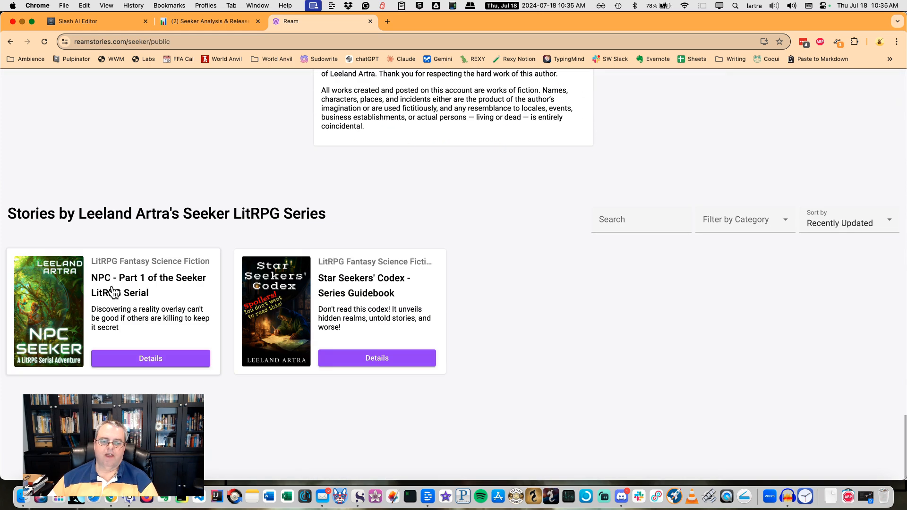
click(154, 357)
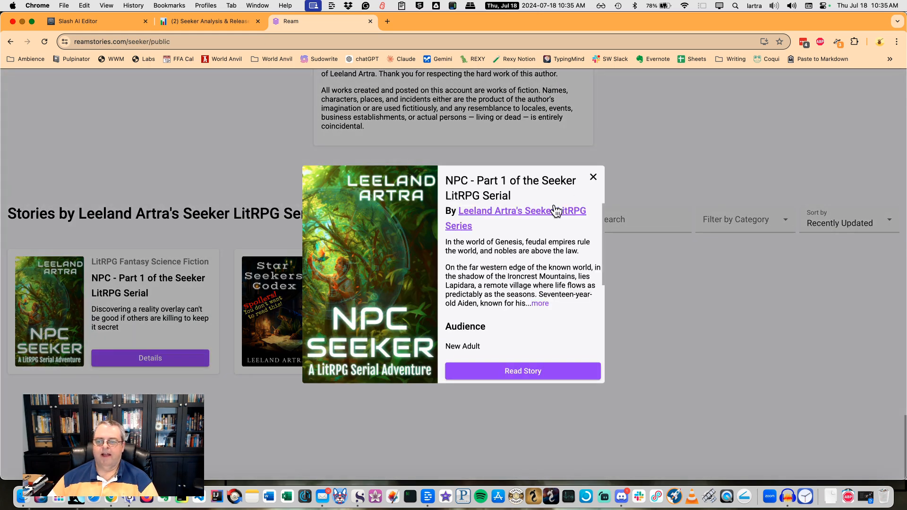
click(593, 176)
scroll(265, 157, up, 20)
scroll(609, 140, up, 5)
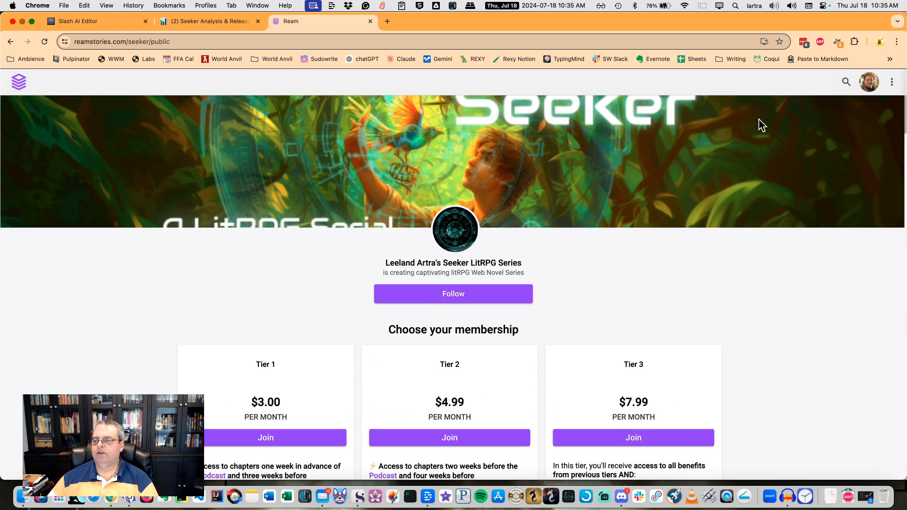
Step: Switch back to Notion, mark 18 Semi-Immortality as Queued To Ream and show the Releases view
click(211, 21)
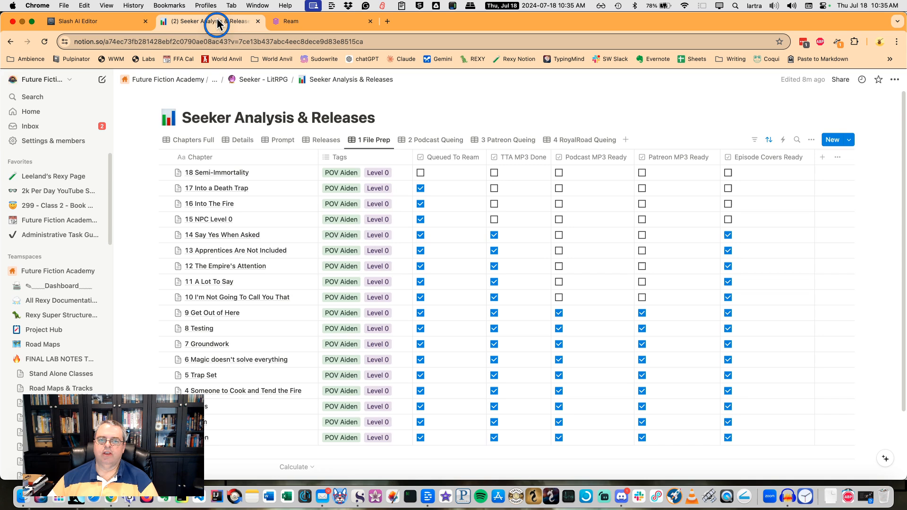
click(420, 173)
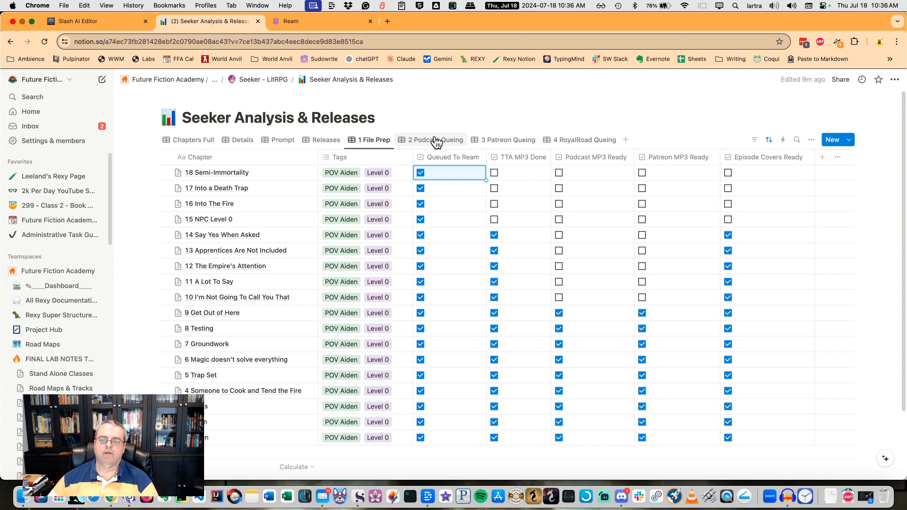
click(325, 140)
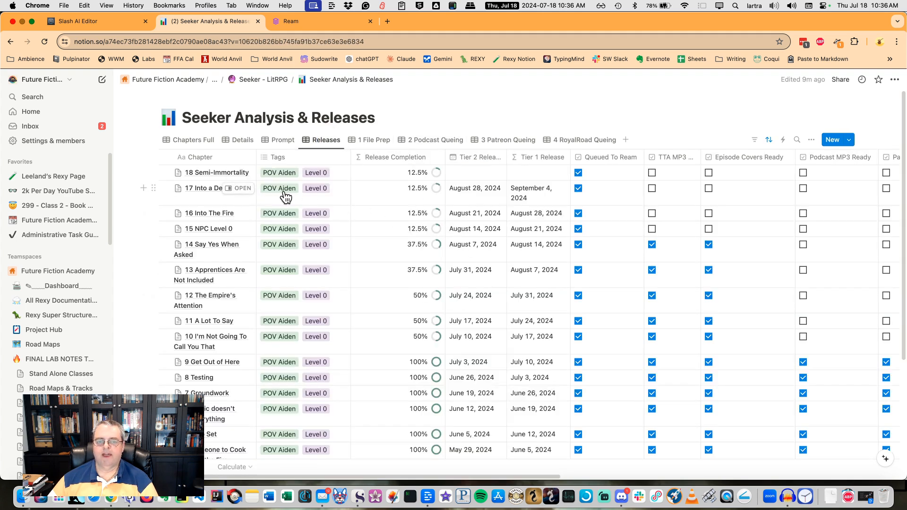
click(471, 173)
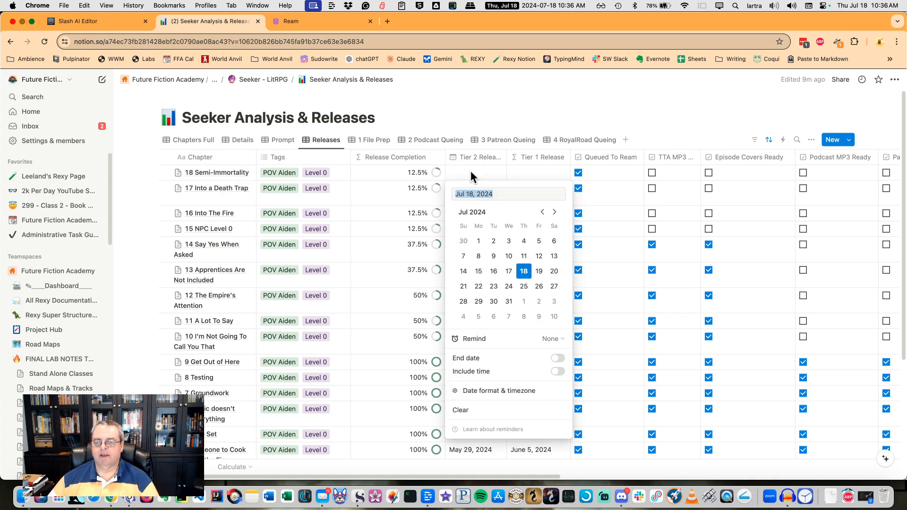
click(555, 212)
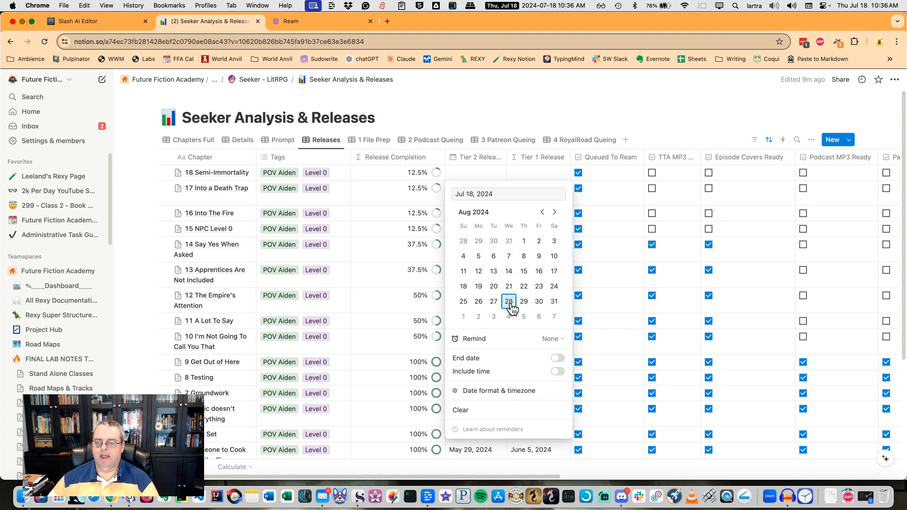
click(495, 169)
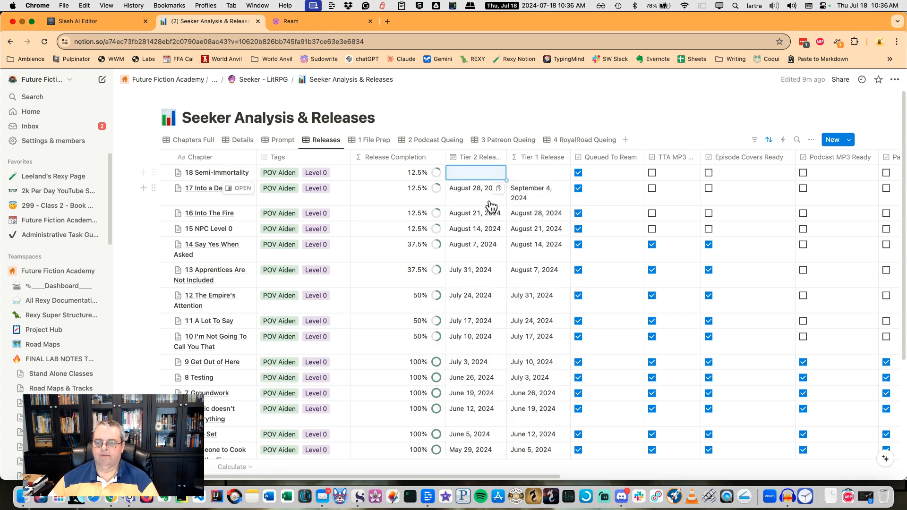
Step: Set the Tier 2 Release date of 18 Semi-Immortality to September 4, 2024
click(503, 175)
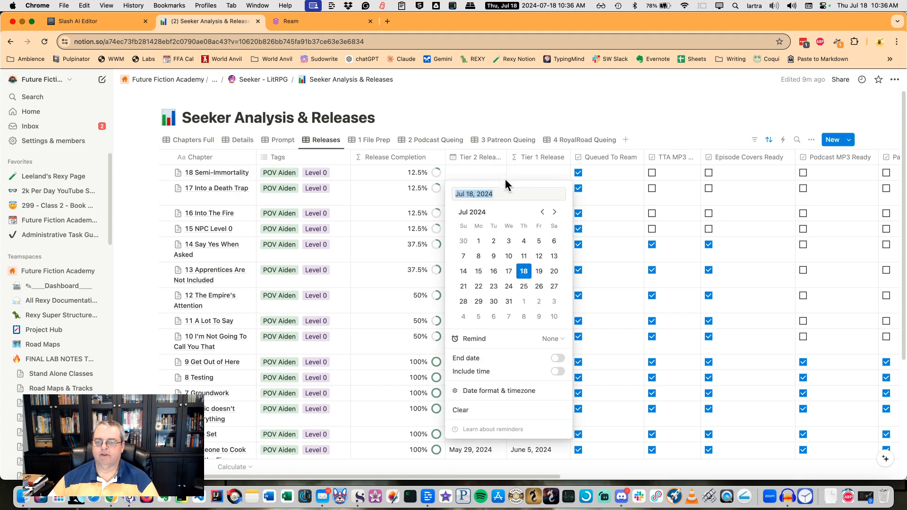
click(554, 212)
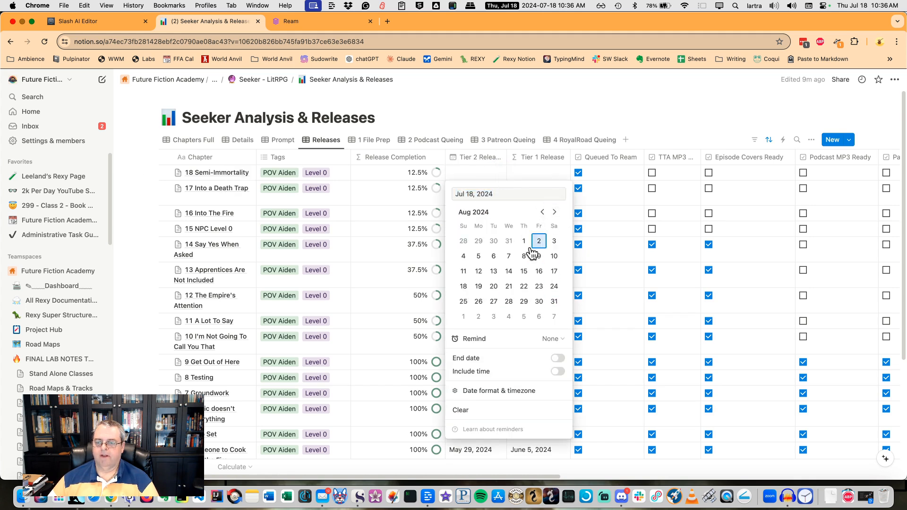
click(509, 318)
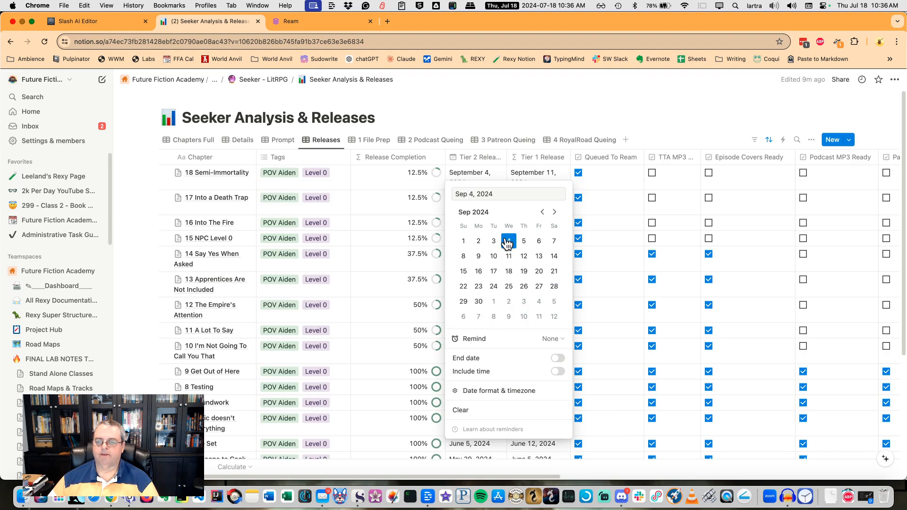
click(512, 104)
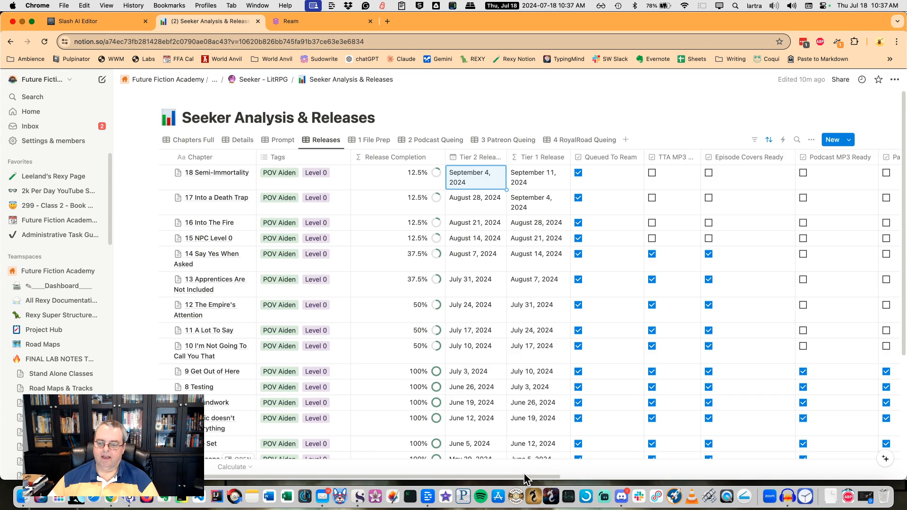
Step: Examine the calculated Patreon, Spotify and RoyalRoad release dates across the Releases table
drag(524, 475, 729, 502)
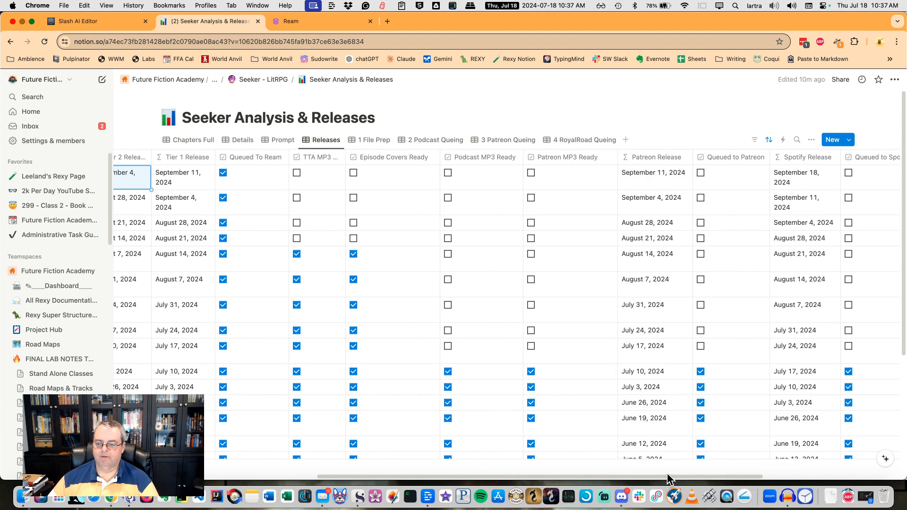
drag(671, 475, 789, 481)
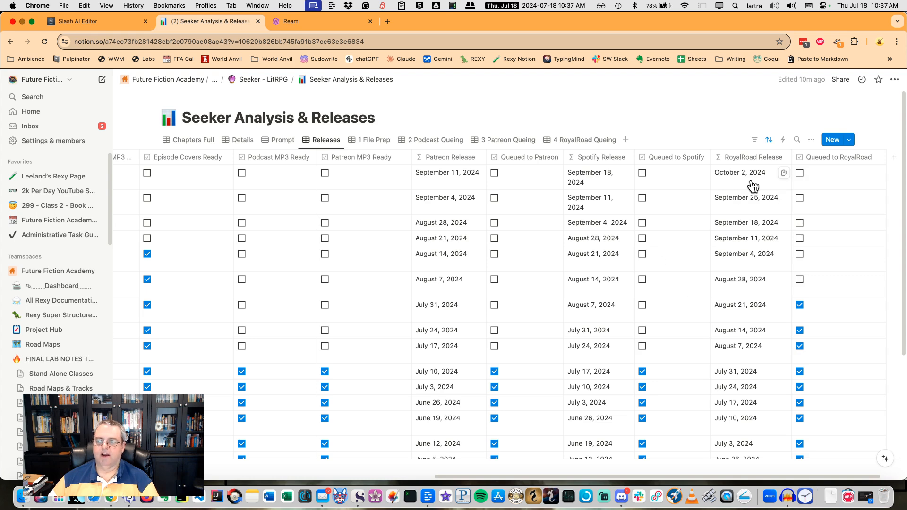
drag(747, 475, 431, 481)
Step: Review the 1 File Prep checkboxes and the Spotify dates, fan polls and episode hooks in the 2 Podcast Queing view
click(371, 140)
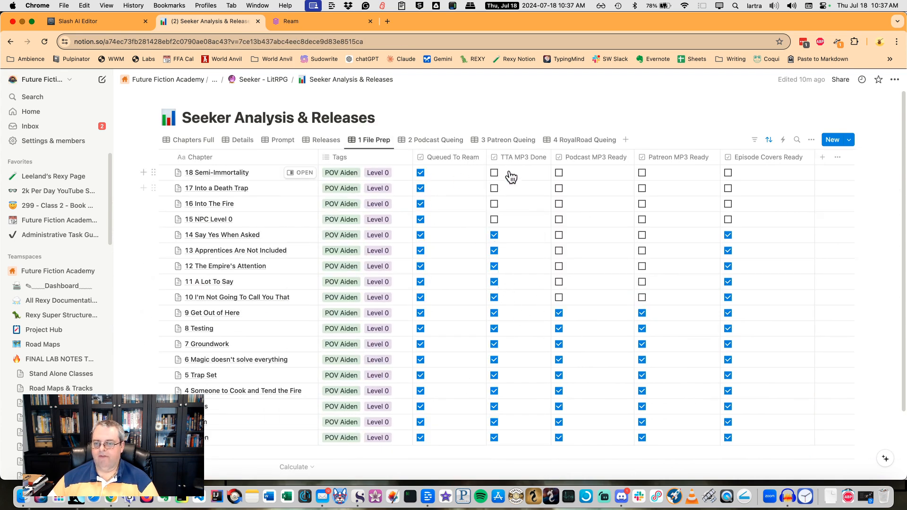
click(427, 143)
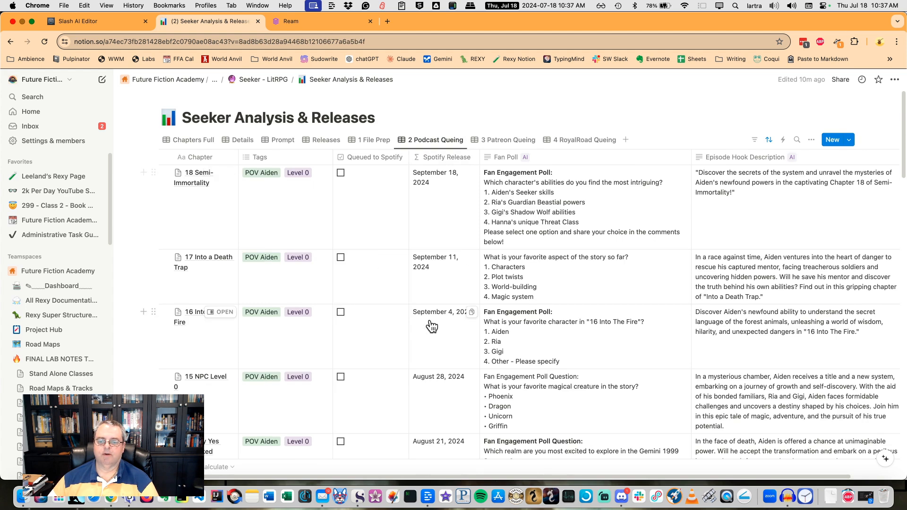
scroll(387, 314, down, 1)
scroll(385, 311, down, 5)
scroll(384, 310, up, 5)
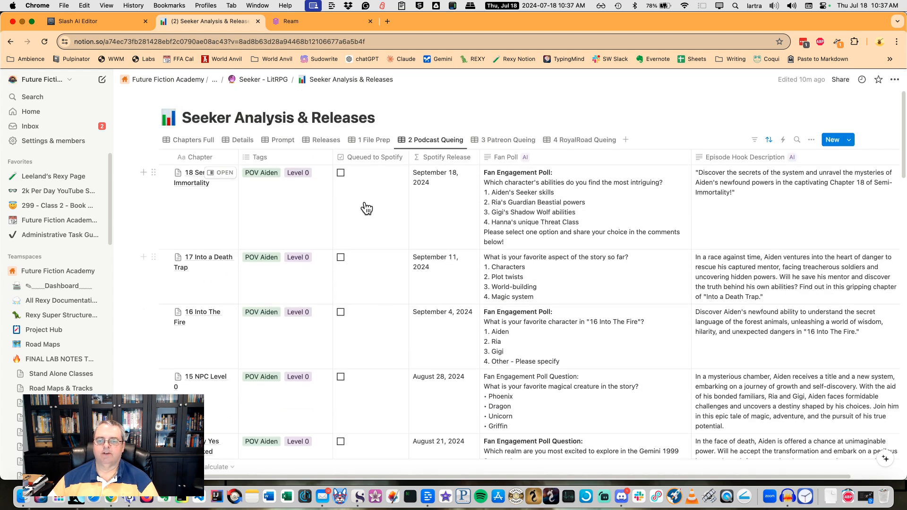
scroll(384, 296, down, 5)
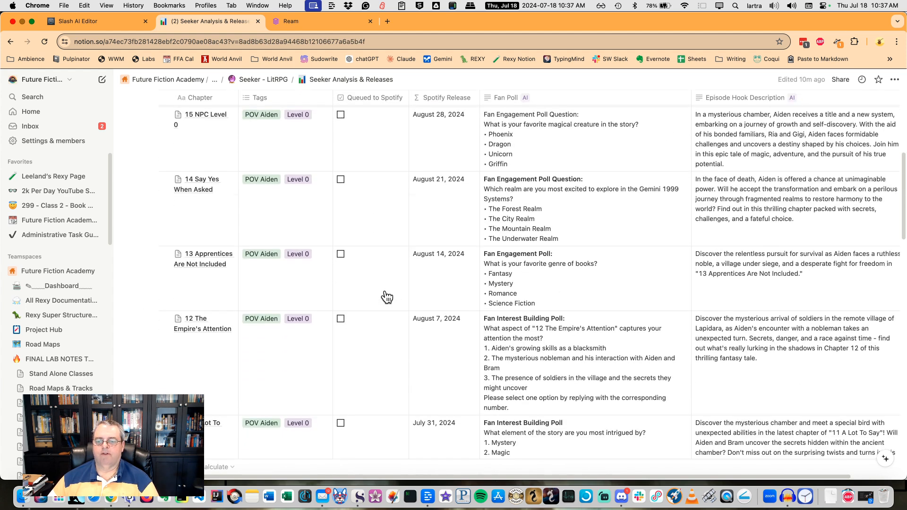
scroll(385, 296, up, 3)
scroll(386, 297, up, 3)
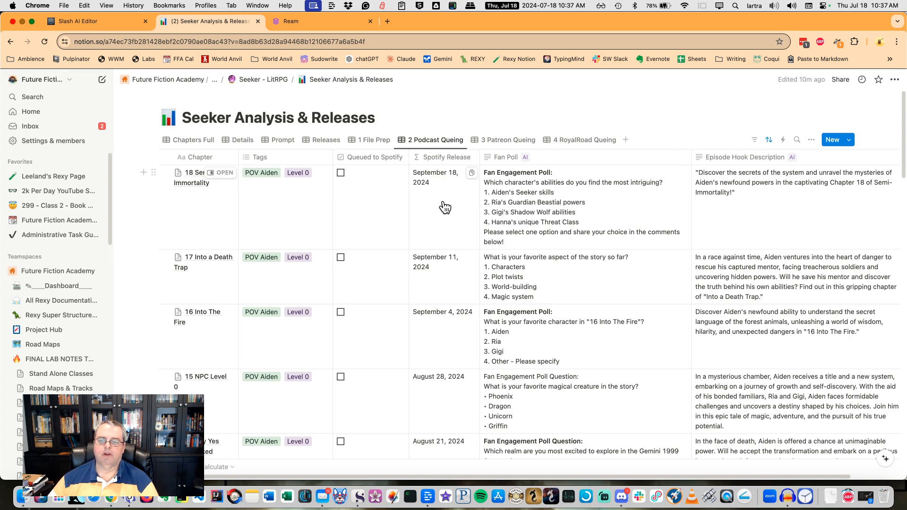
scroll(355, 305, down, 2)
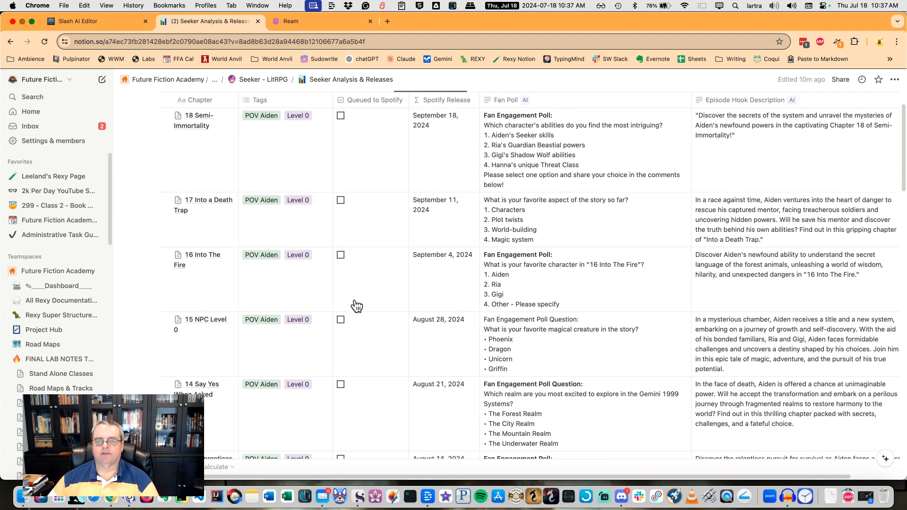
scroll(355, 304, up, 2)
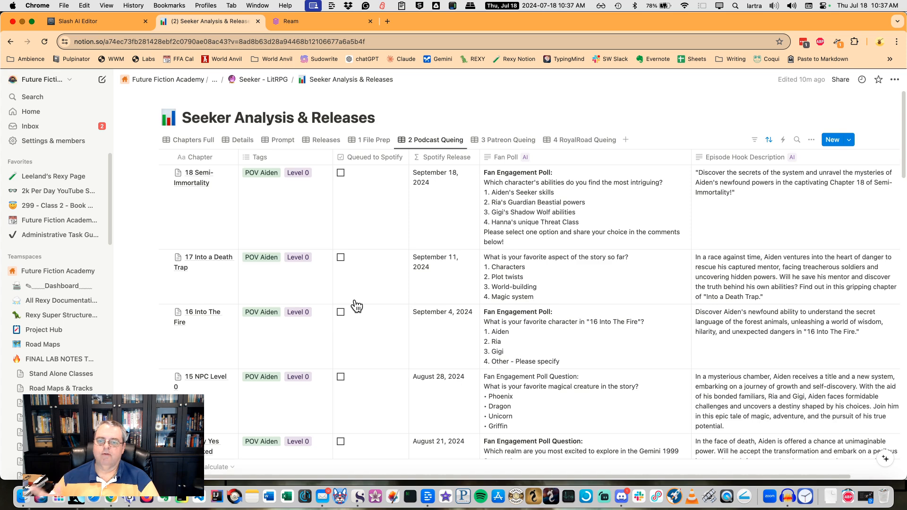
scroll(356, 306, down, 1)
scroll(356, 304, down, 2)
scroll(308, 223, up, 4)
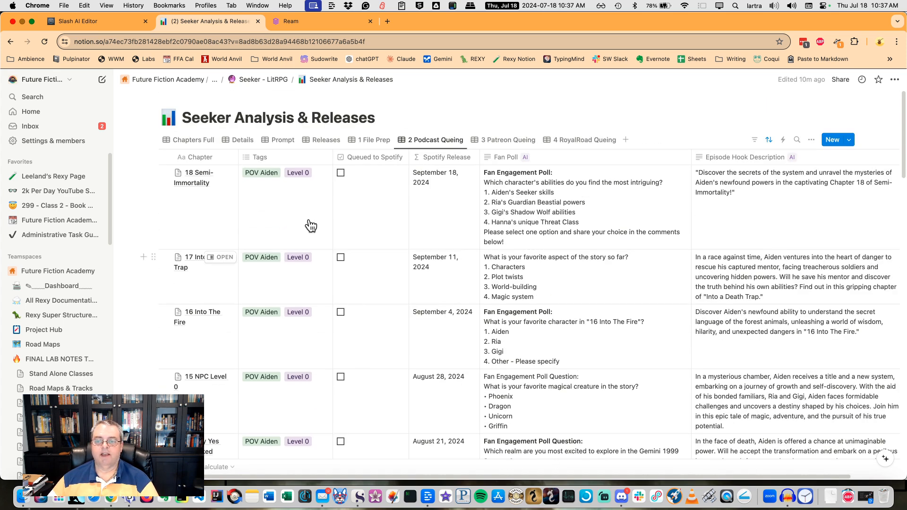
Step: Inspect the chapter queues in the 3 Patreon Queing and 4 RoyalRoad Queing views
click(484, 141)
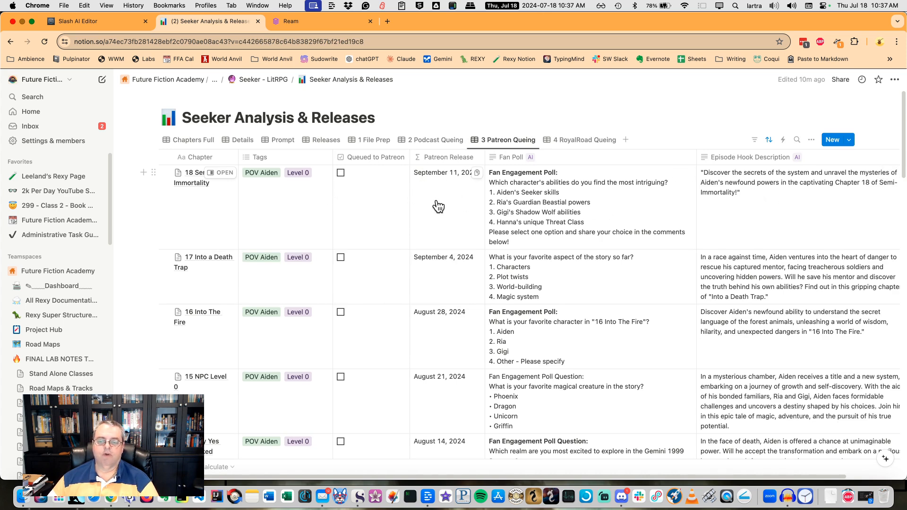
click(577, 140)
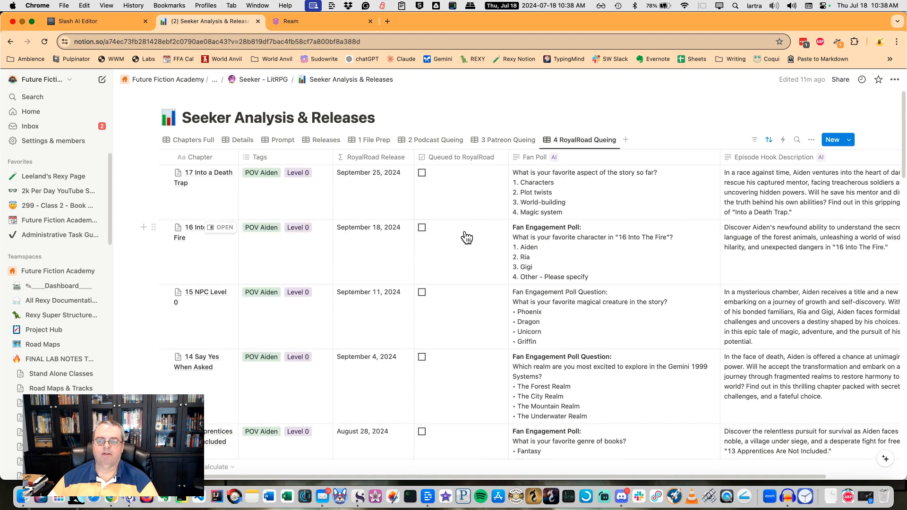
Step: Browse the chapter entries in the 4 RoyalRoad Queing and Chapters Full views
scroll(465, 237, down, 5)
scroll(465, 237, up, 5)
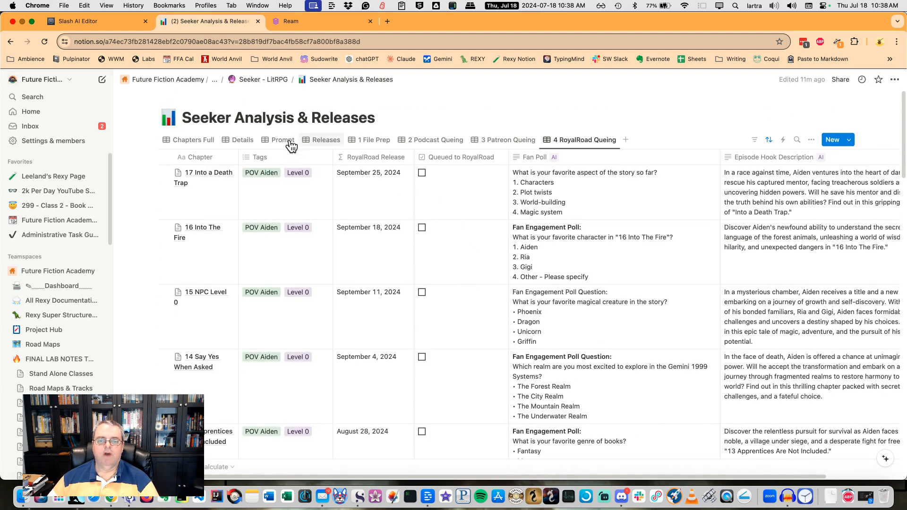
click(199, 141)
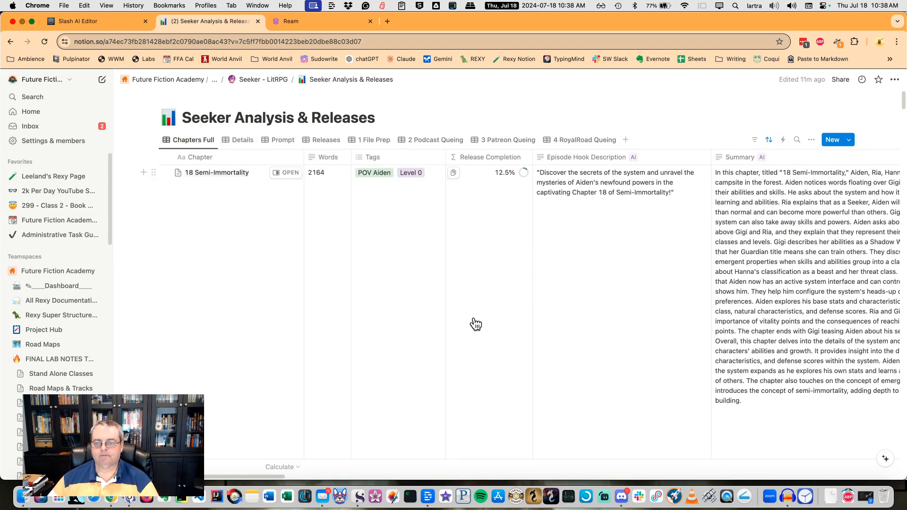
scroll(476, 324, down, 1)
scroll(476, 324, down, 10)
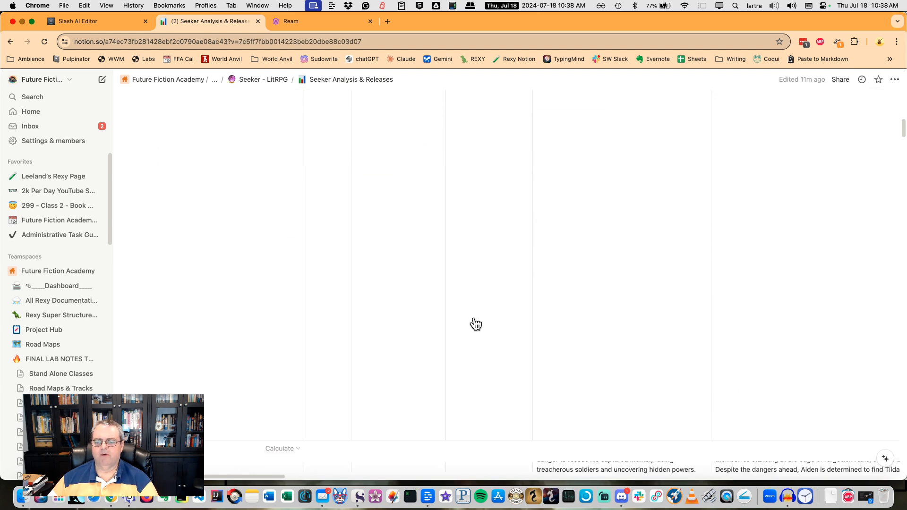
Step: Review the release completion, tier release dates and readiness checkboxes of all chapters in the Releases view
click(325, 141)
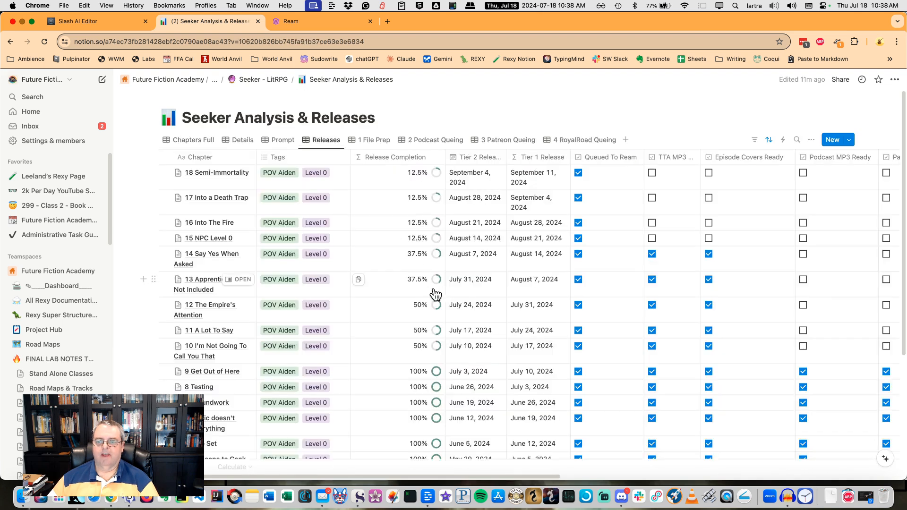
scroll(435, 294, down, 3)
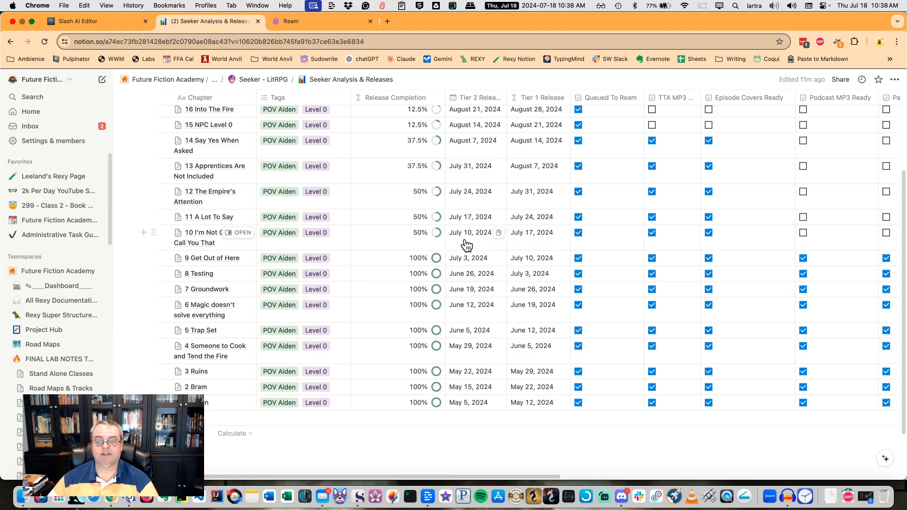
scroll(467, 244, up, 5)
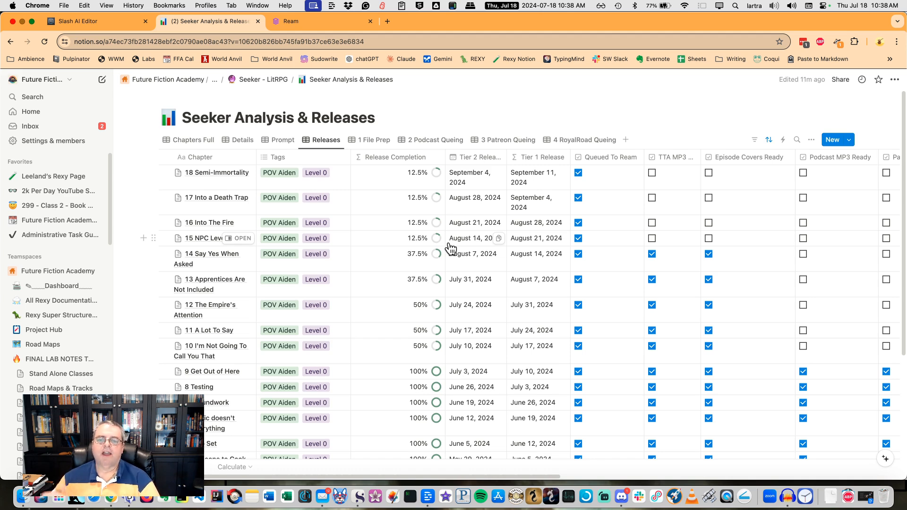
Step: From the Details view, ask Notion AI Q&A "Which chapters does Bram have an active role in?"
click(238, 140)
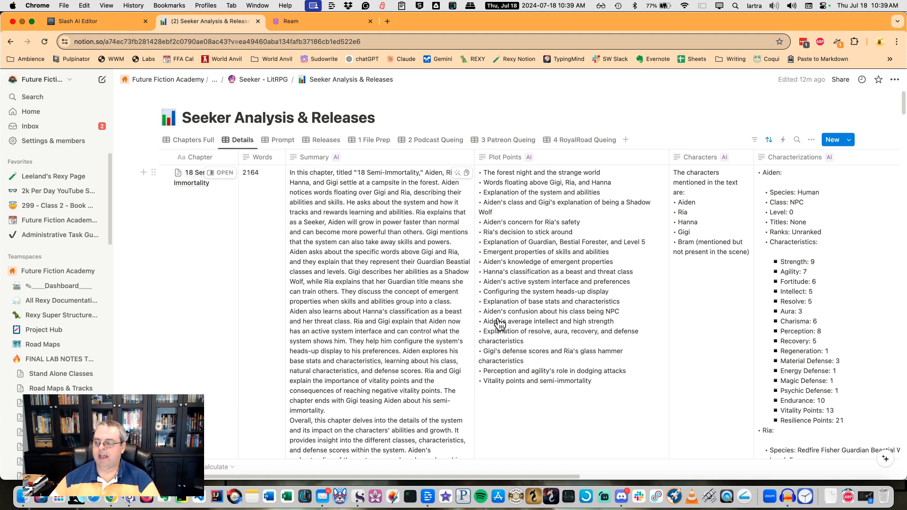
click(885, 461)
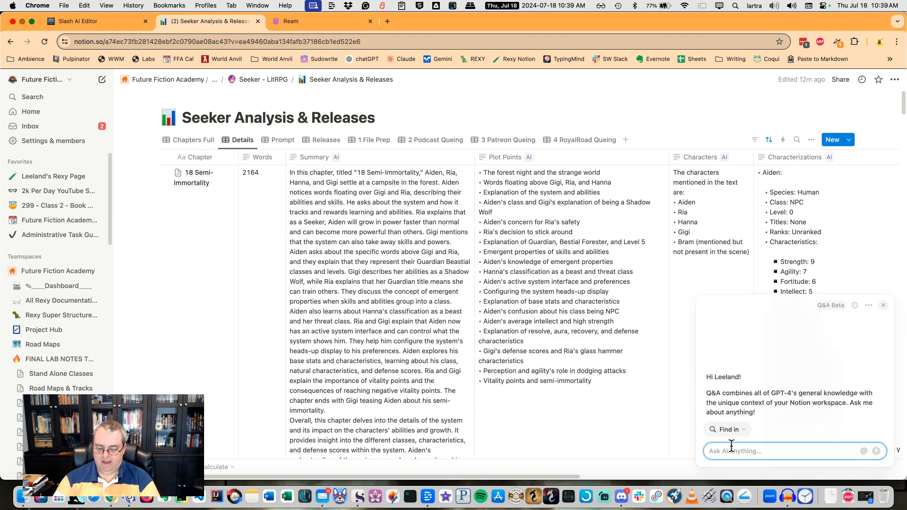
text(Which chapters d)
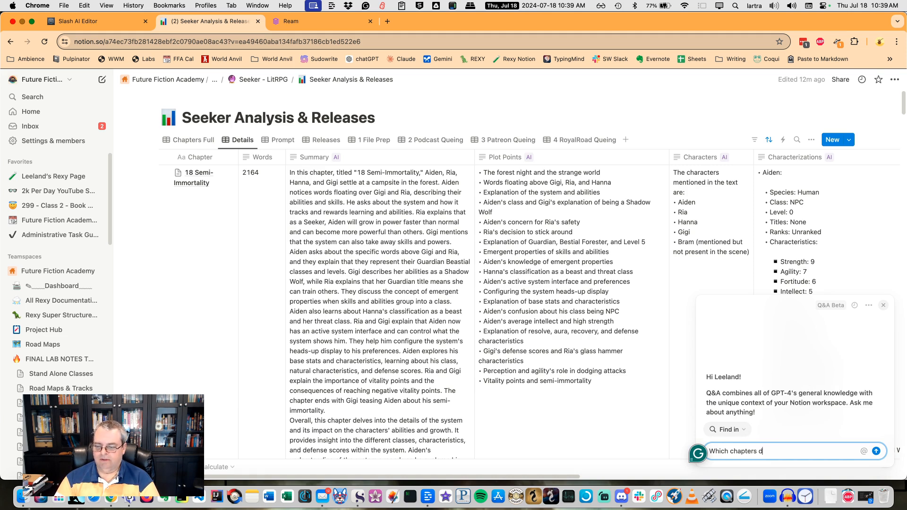
text(oes Bra)
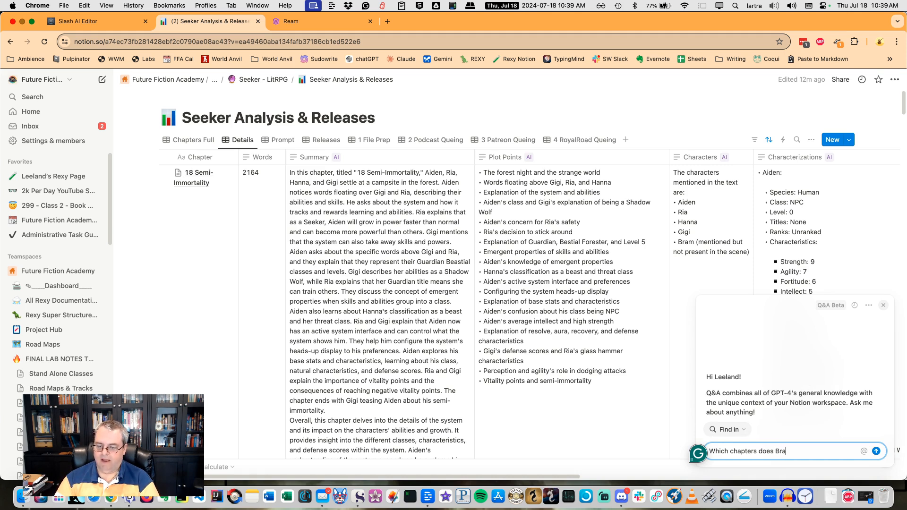
text(m have an active role in?)
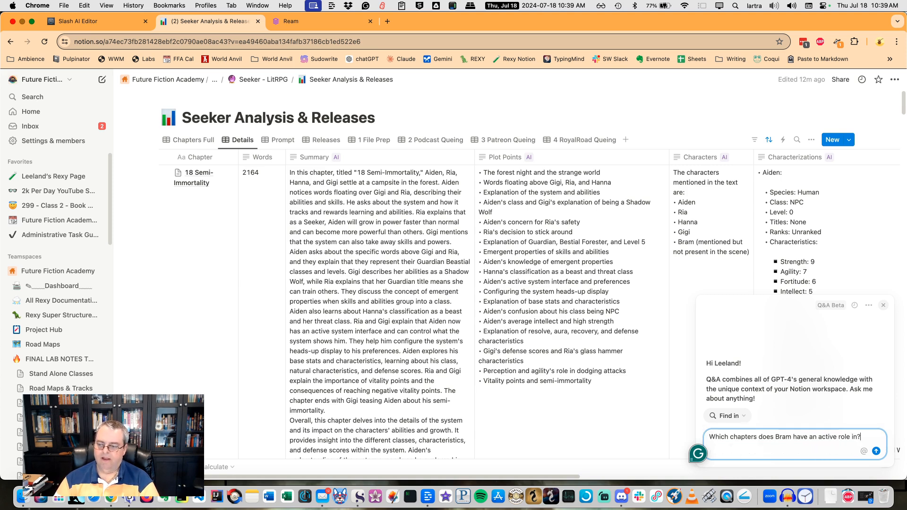
key(Return)
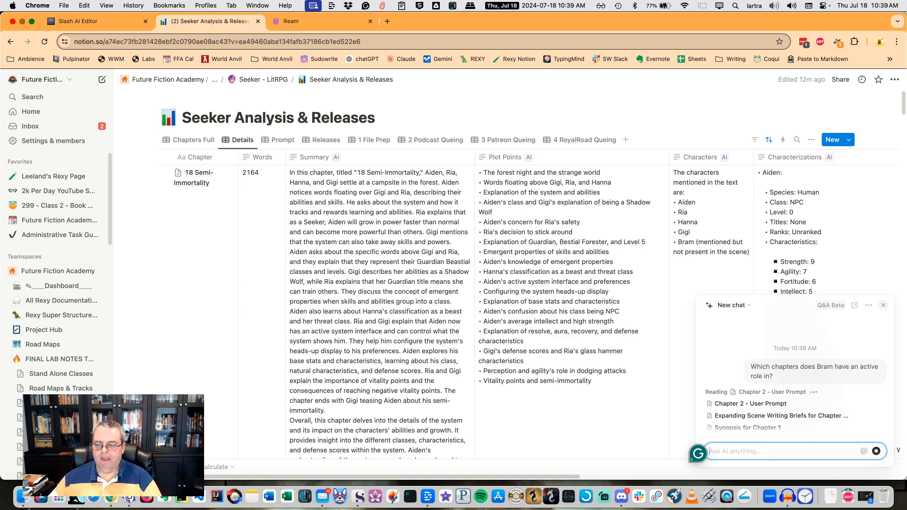
mouse_move(779, 407)
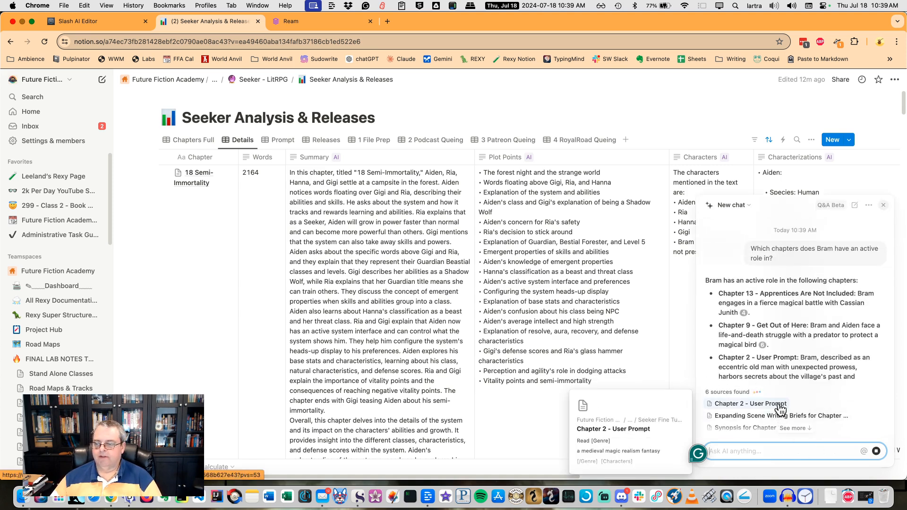